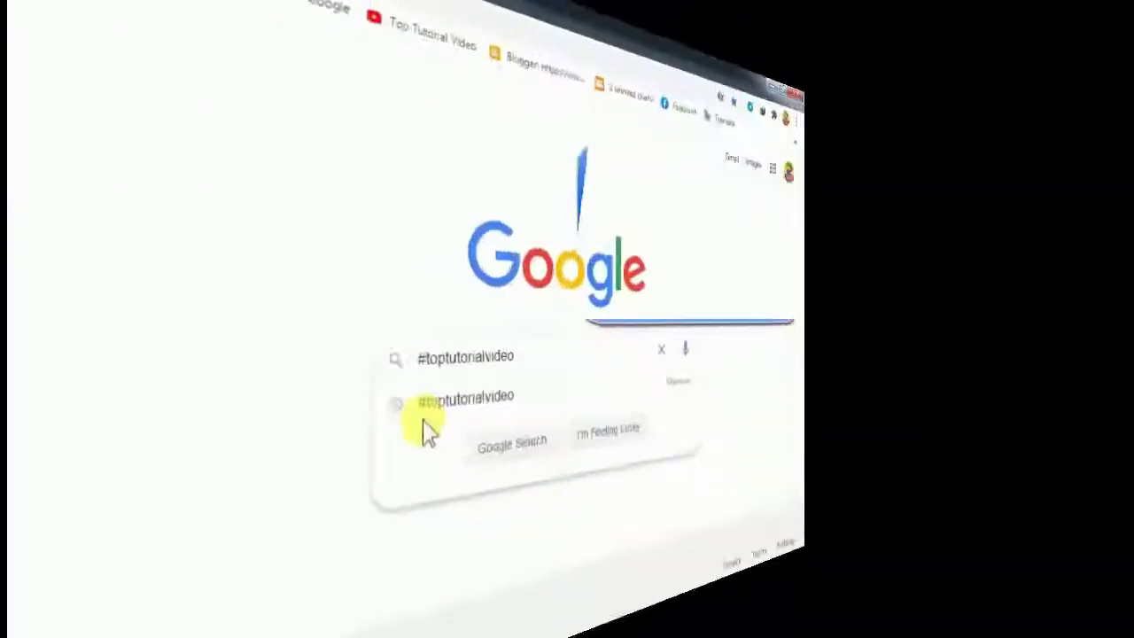
Search Google for #toptutorialvideo and open the Top Tutorial Video YouTube channel from the results
key("Return")
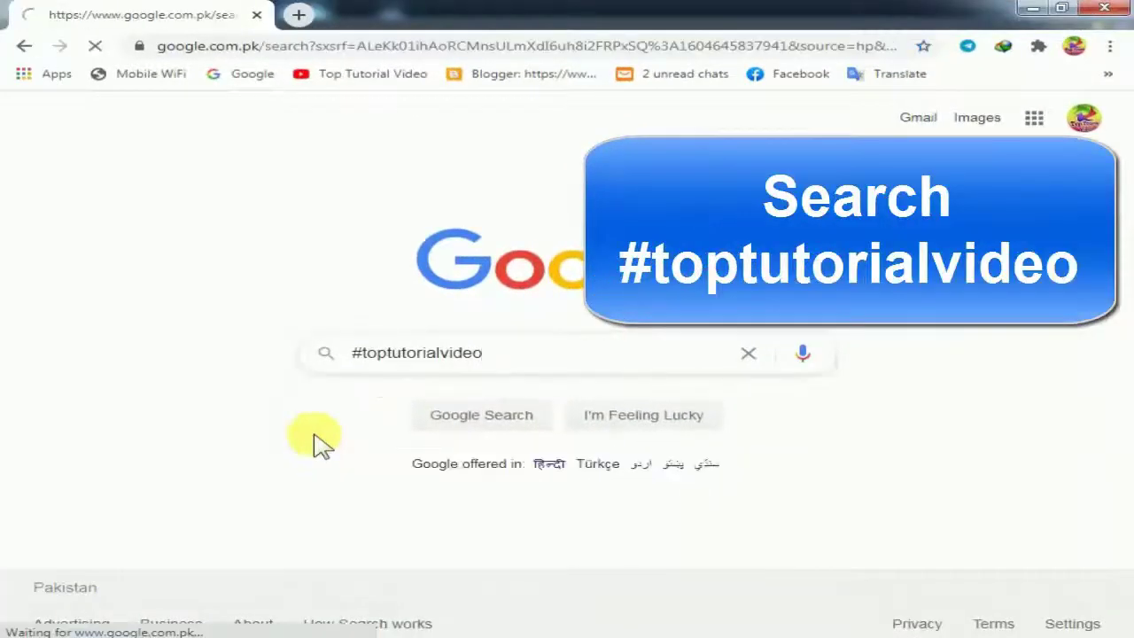
left_click(318, 192)
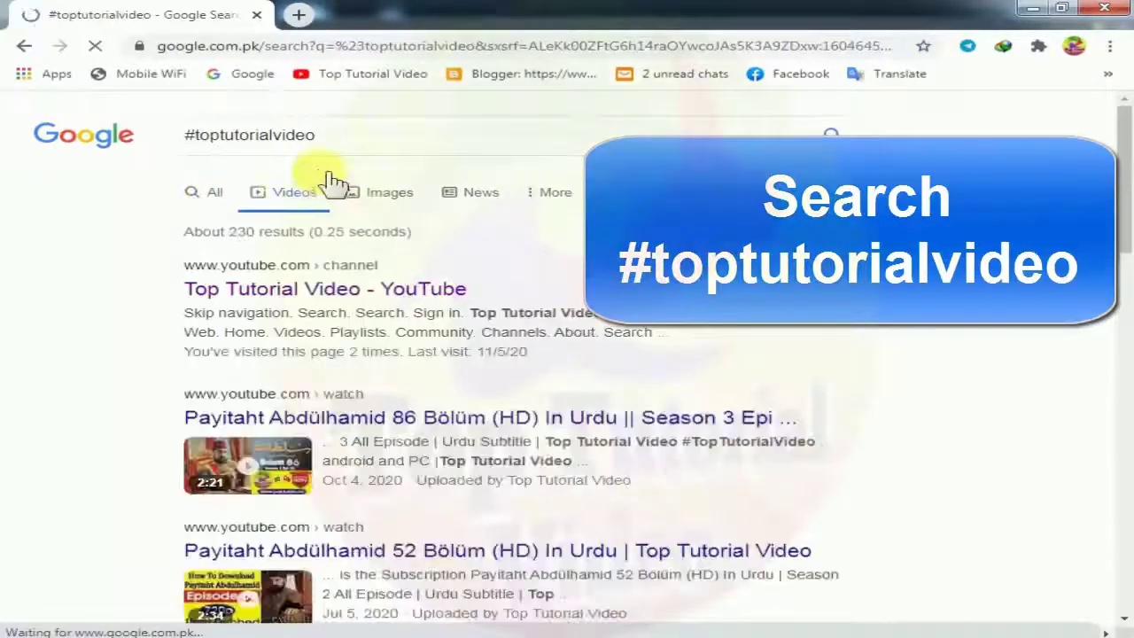
scroll(354, 283, "down", 7)
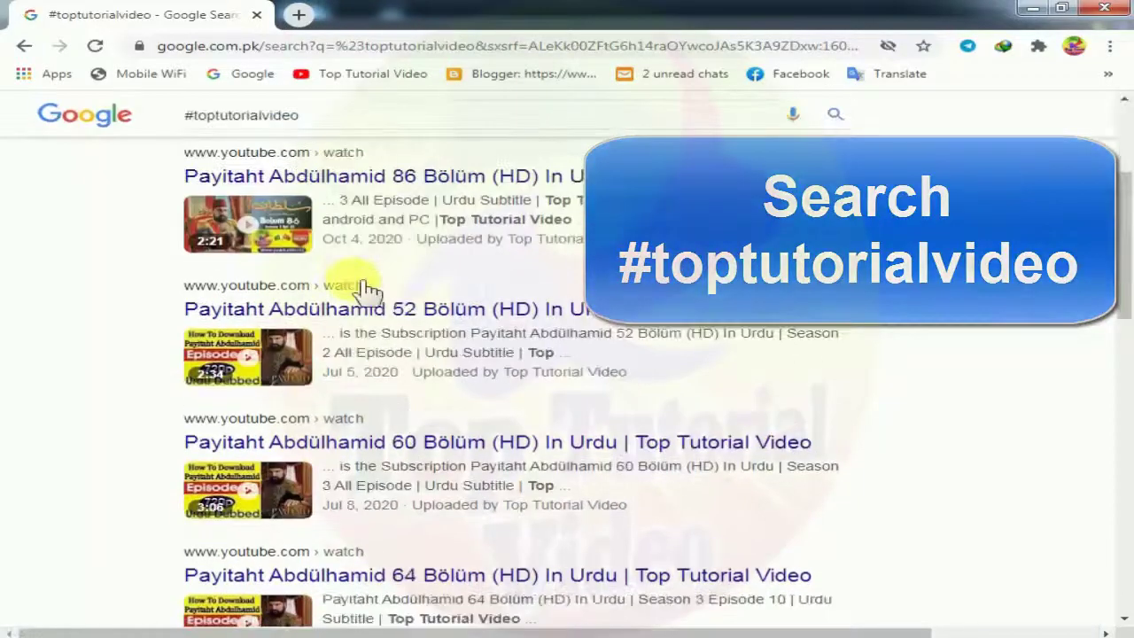
scroll(306, 305, "down", 6)
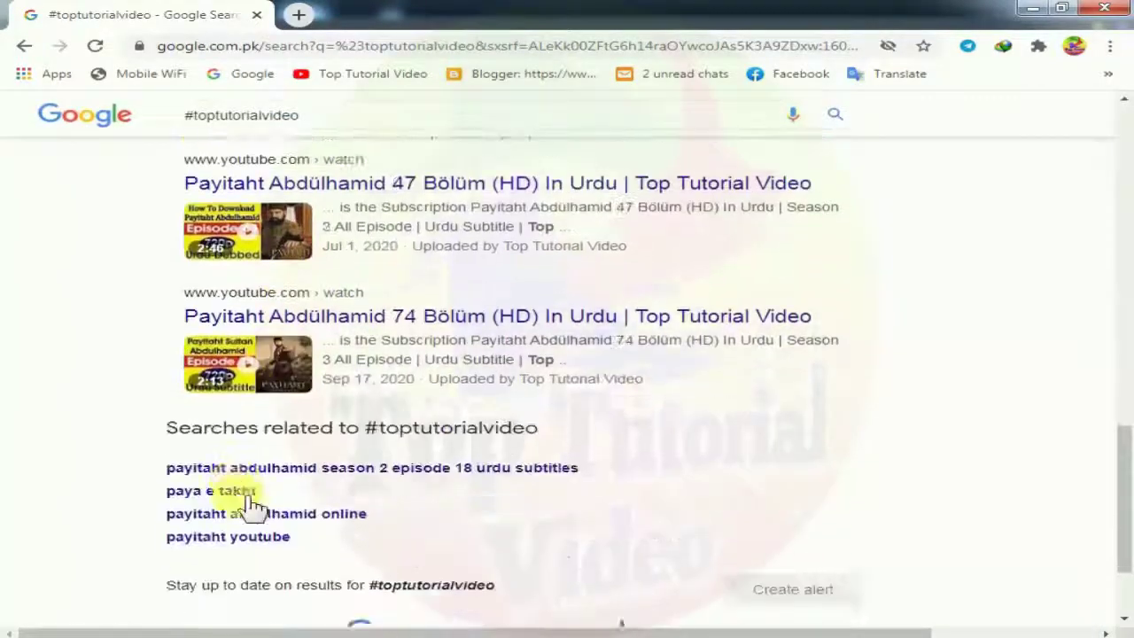
scroll(249, 443, "up", 12)
scroll(266, 298, "up", 1)
left_click(353, 300)
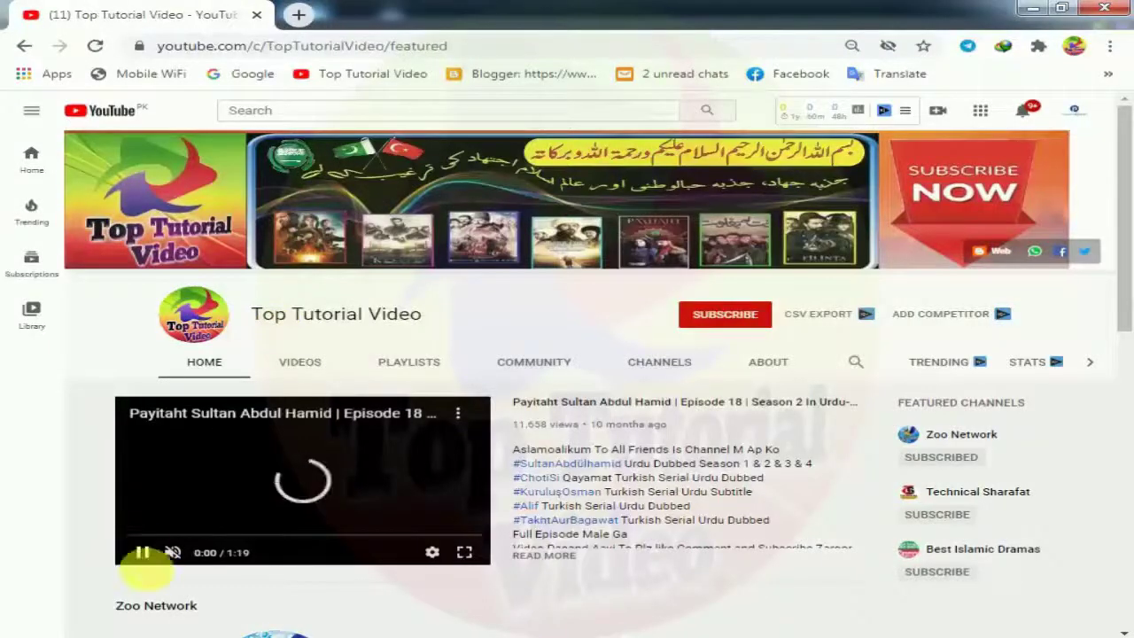
Pause the channel's trailer and open the channel's list of uploaded videos
left_click(150, 553)
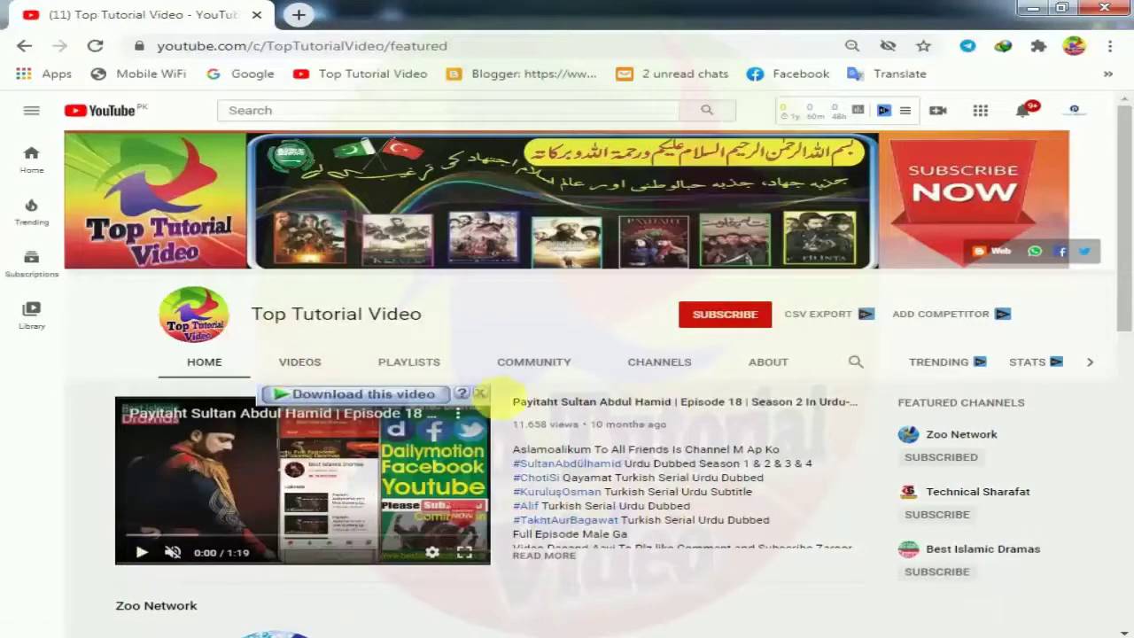
scroll(498, 395, "down", 7)
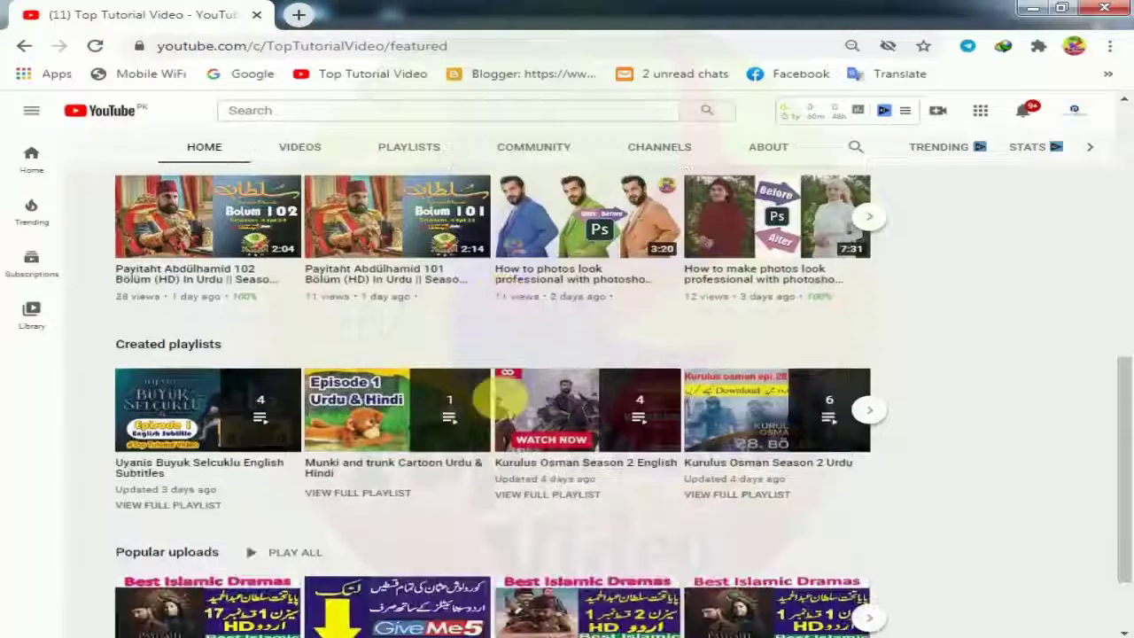
scroll(509, 405, "up", 10)
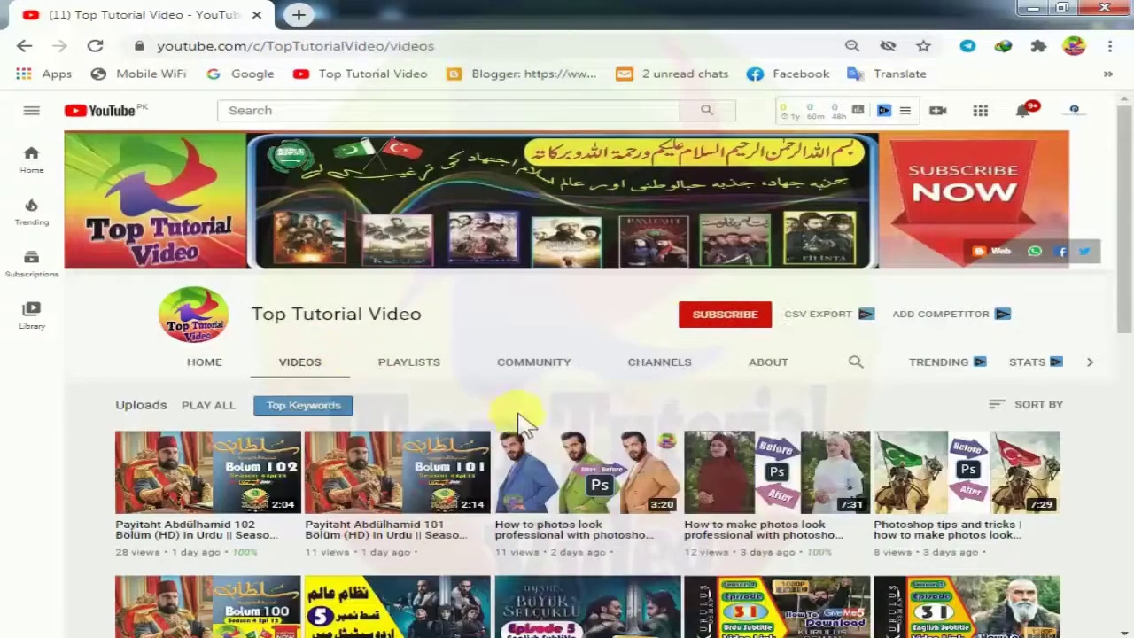
Look through the channel's uploaded videos, from the newest back to the older uploads
scroll(467, 406, "down", 6)
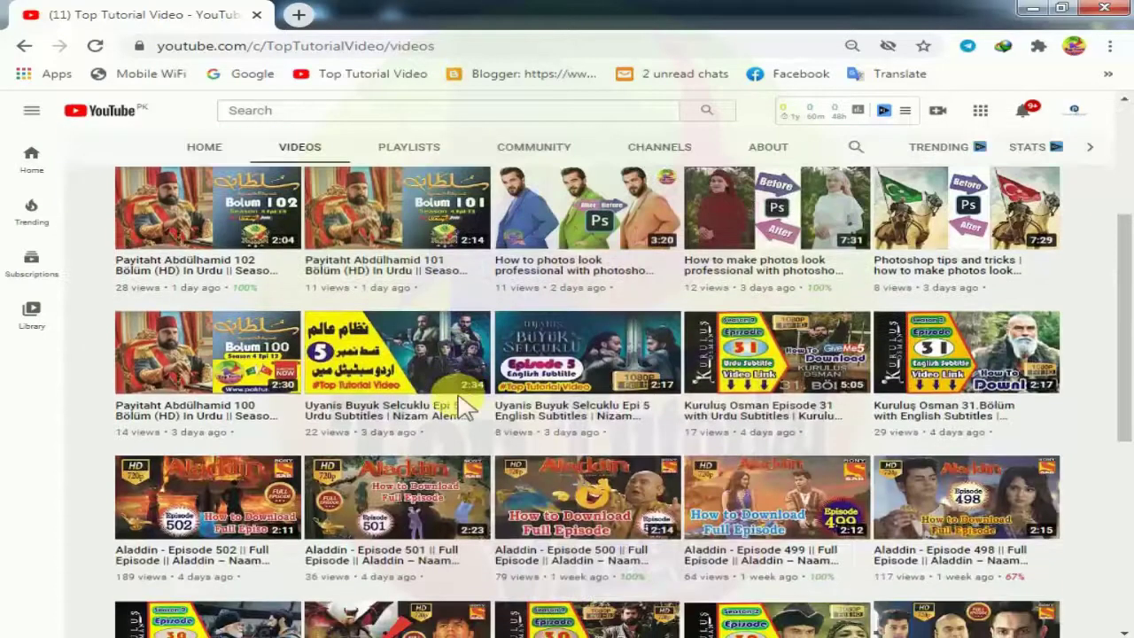
scroll(475, 403, "down", 4)
scroll(474, 403, "down", 7)
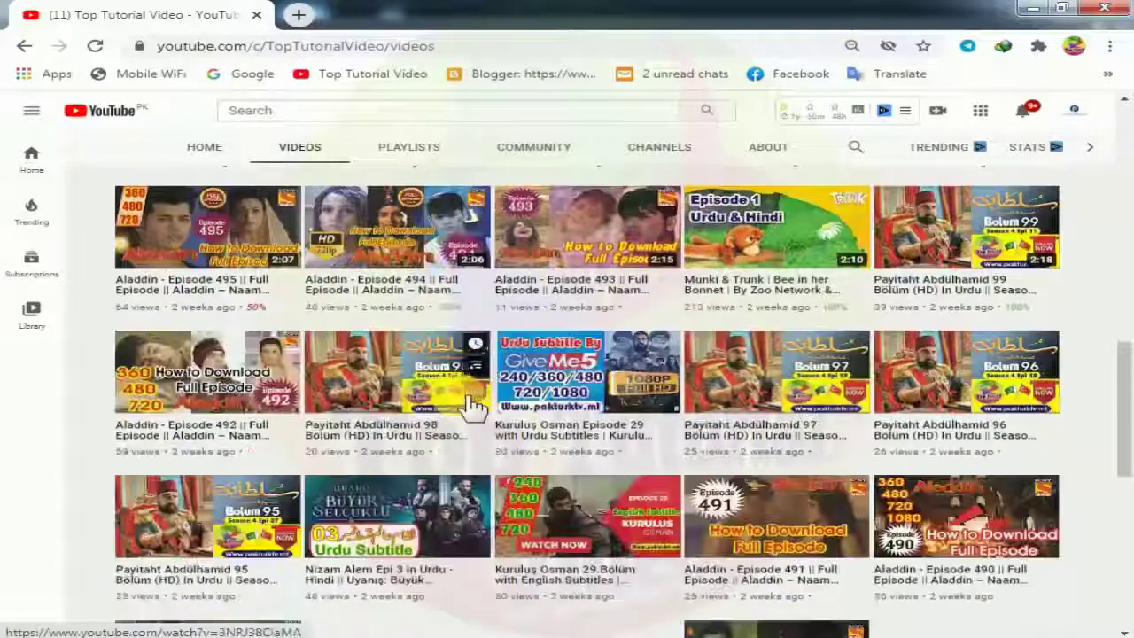
scroll(474, 403, "up", 5)
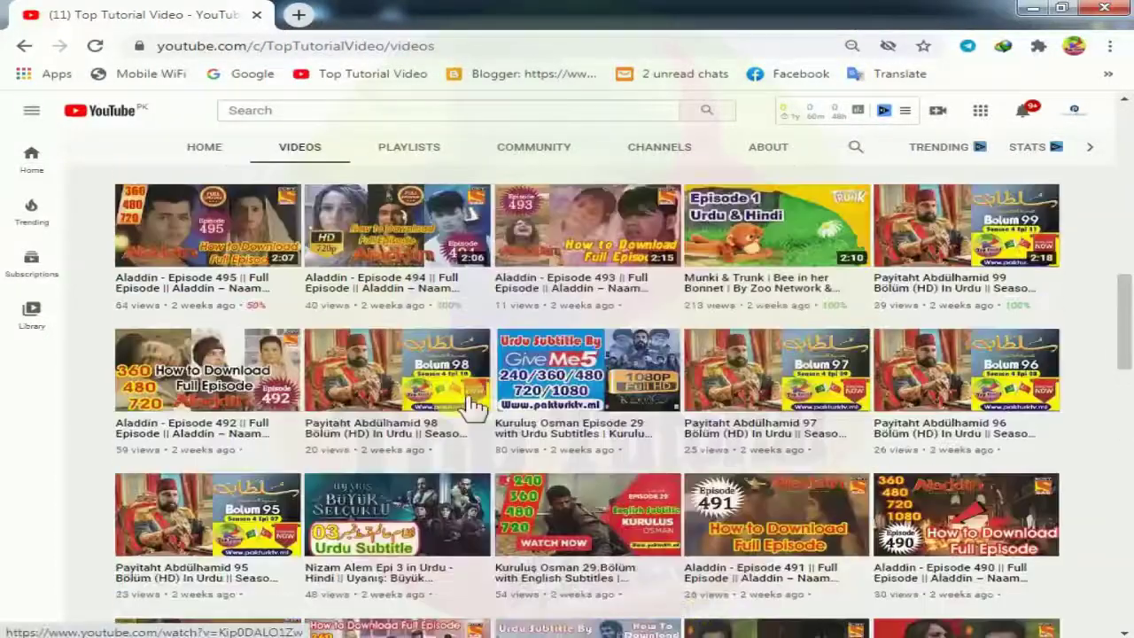
scroll(471, 399, "down", 8)
scroll(509, 443, "down", 4)
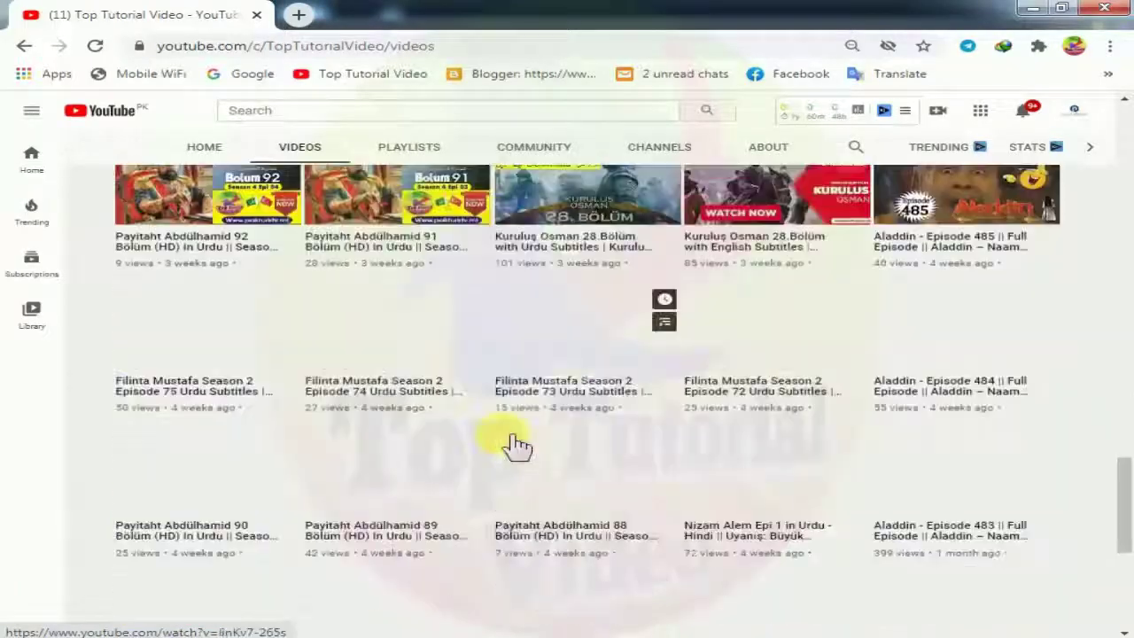
scroll(620, 470, "down", 2)
scroll(656, 486, "up", 10)
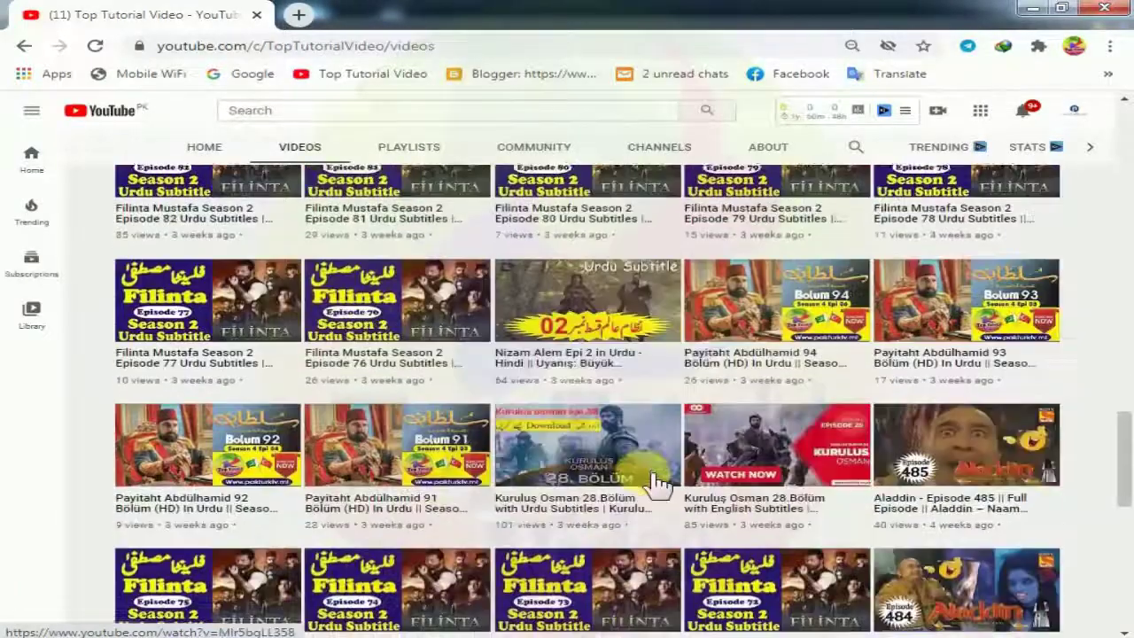
scroll(658, 483, "up", 8)
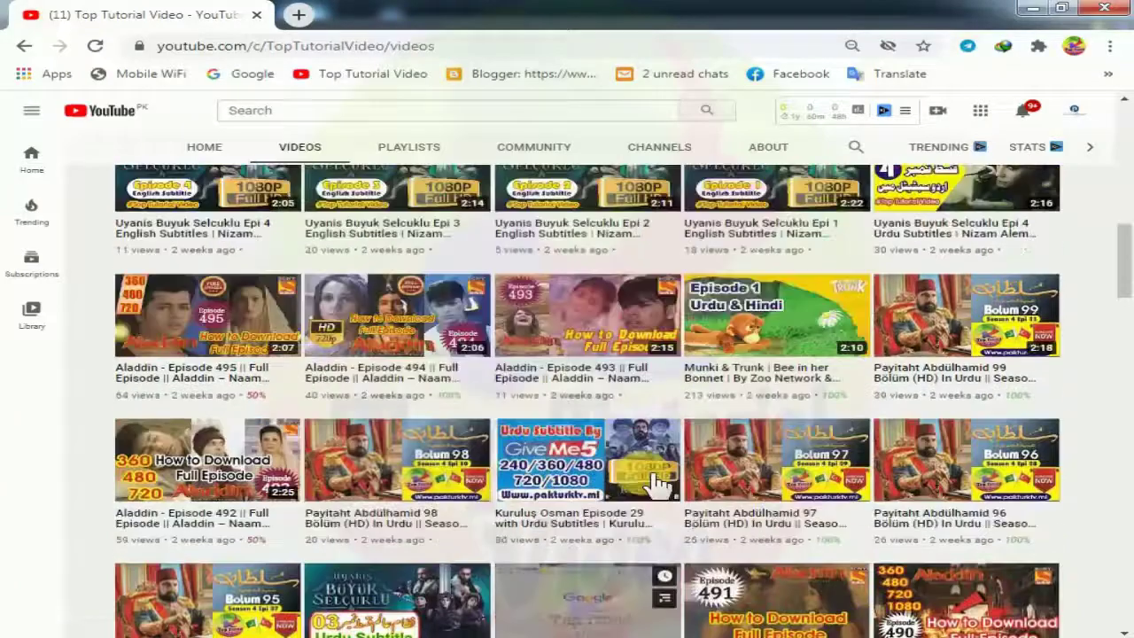
scroll(664, 468, "up", 4)
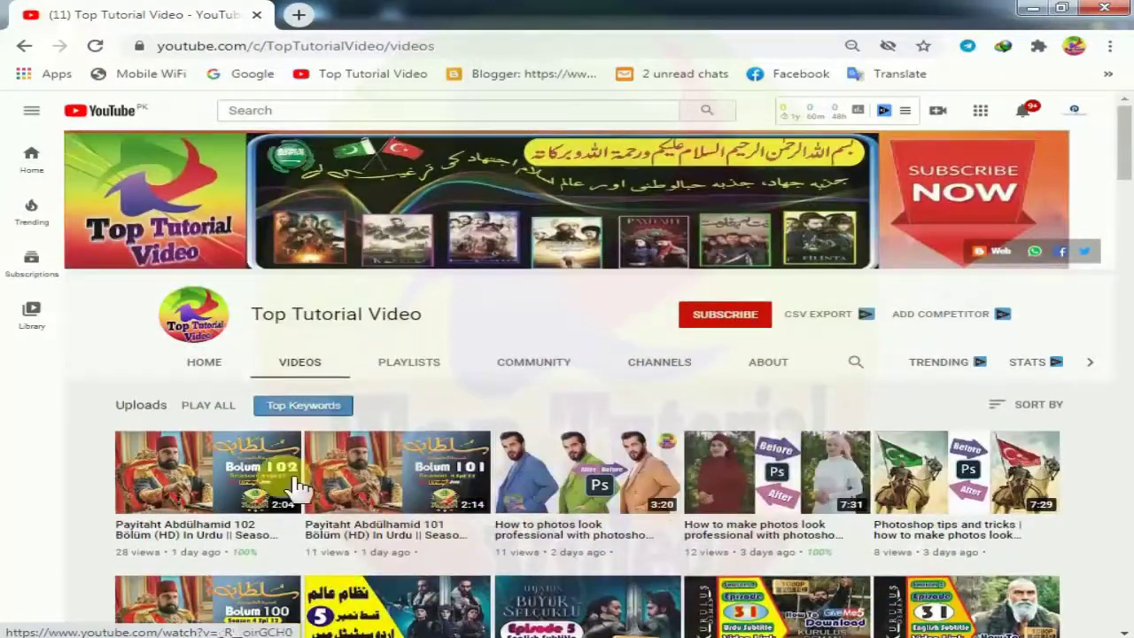
Subscribe to the Top Tutorial Video channel and set its notifications to All
left_click(762, 319)
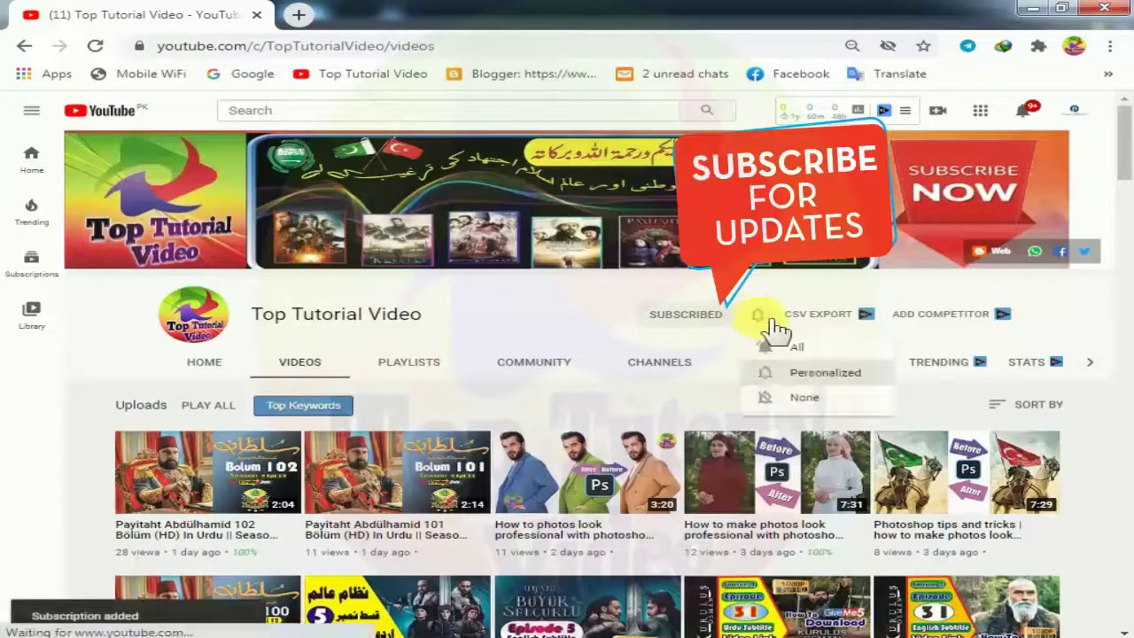
left_click(791, 352)
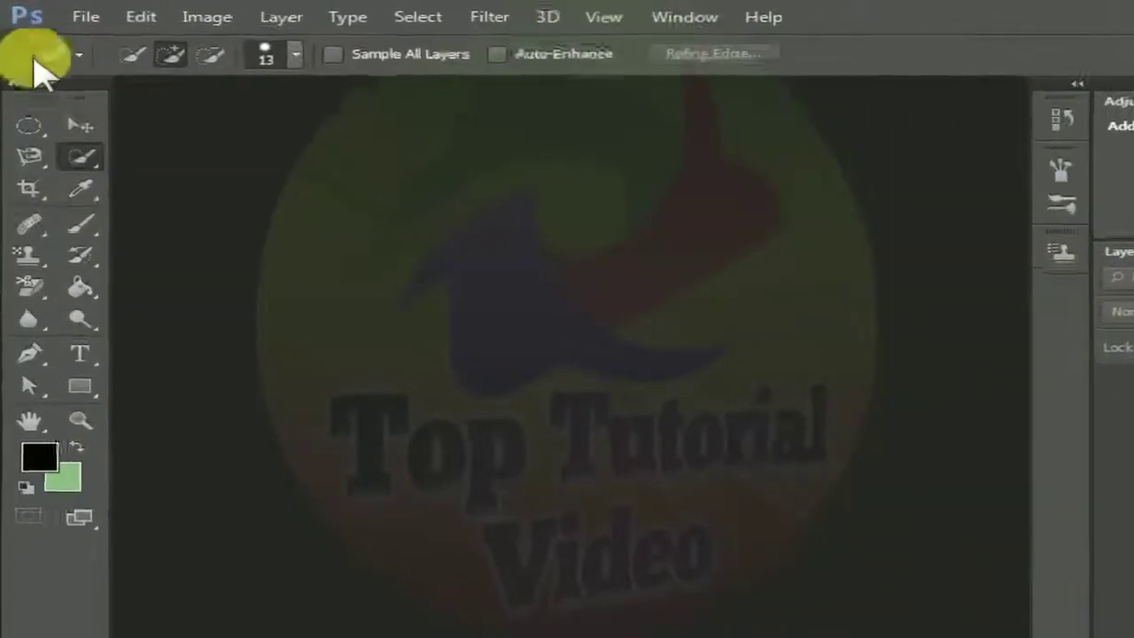
Switch to Photoshop and open the portrait 5f5e68ea5785cc39849e630ffaf88d1c from the Pictures folder
left_click(116, 27)
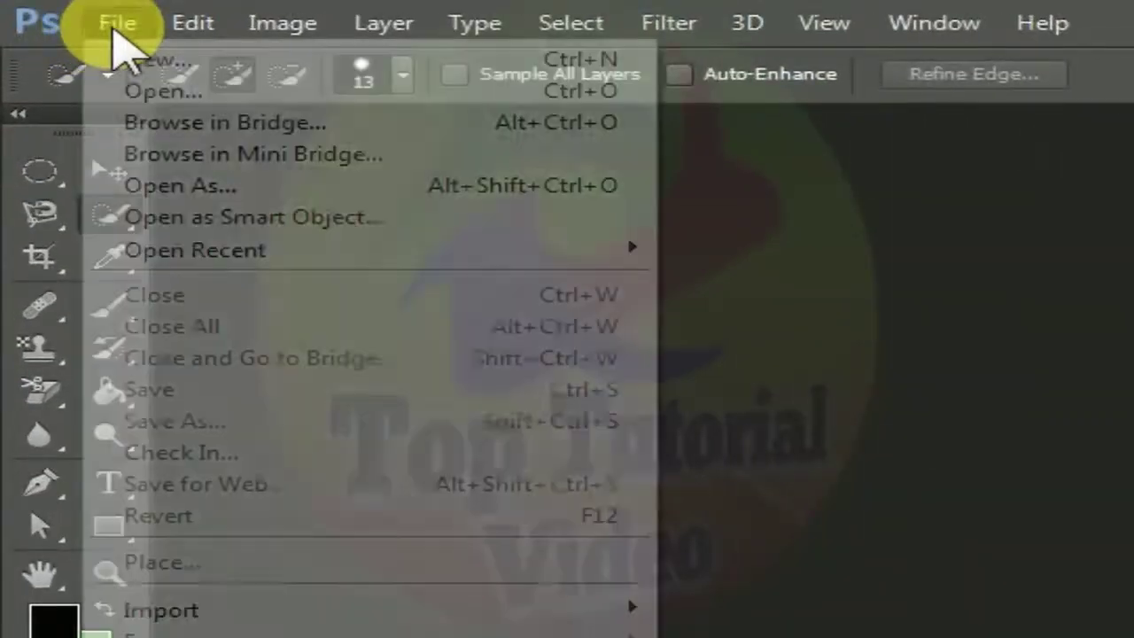
left_click(133, 87)
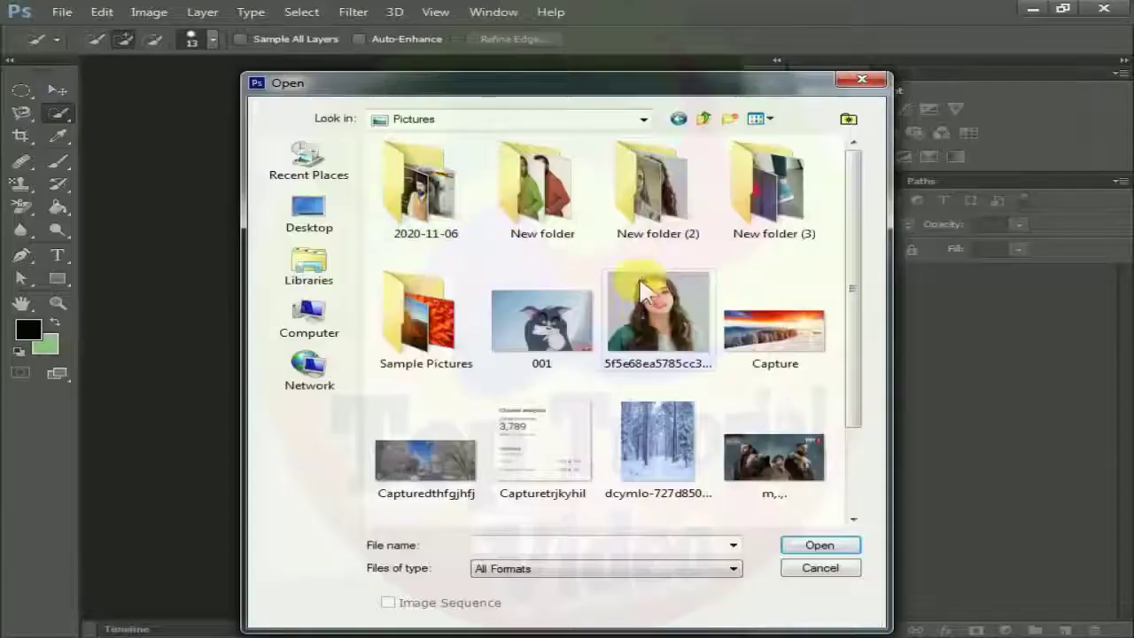
left_click(641, 283)
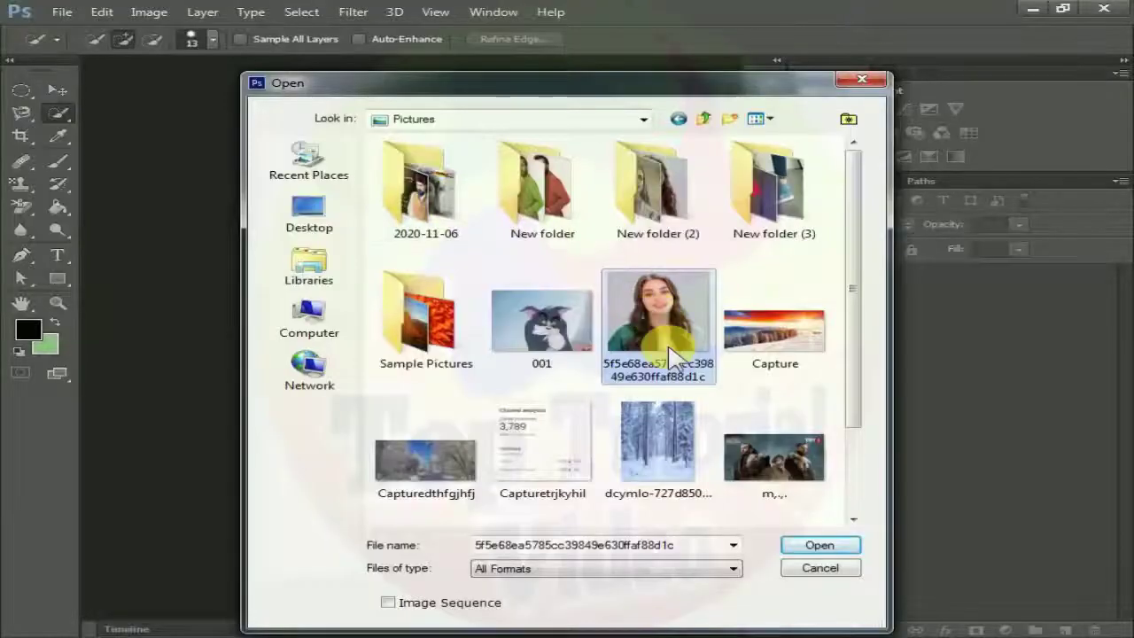
left_click(817, 546)
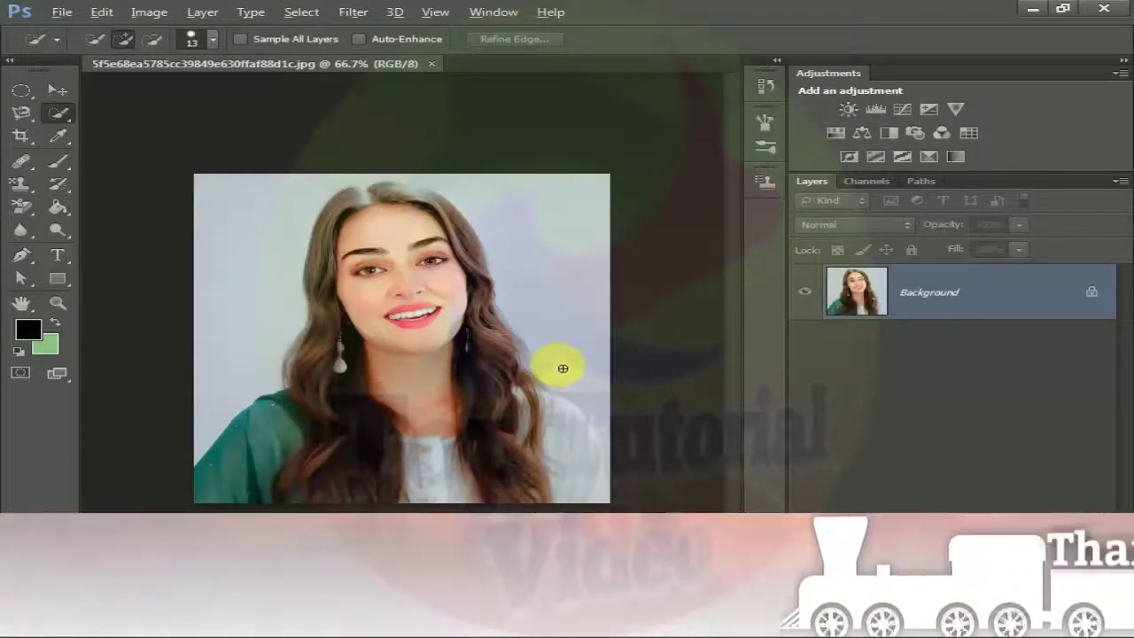
Duplicate the Background layer and place the copy in a new group
scroll(563, 368, "up", 3)
scroll(565, 369, "up", 2)
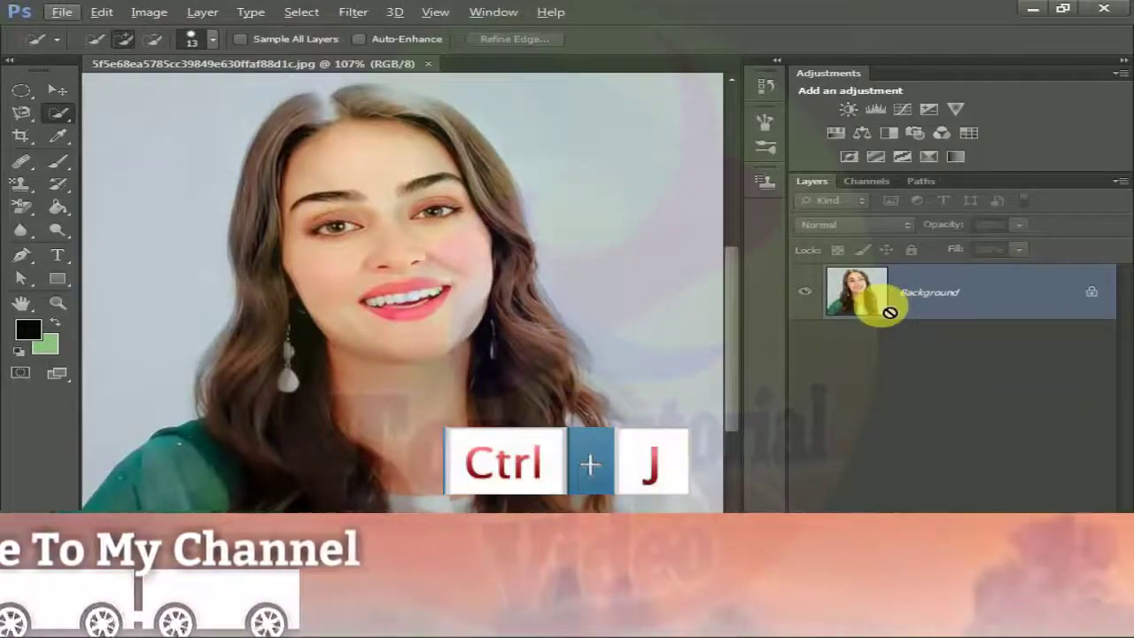
key("ctrl+j")
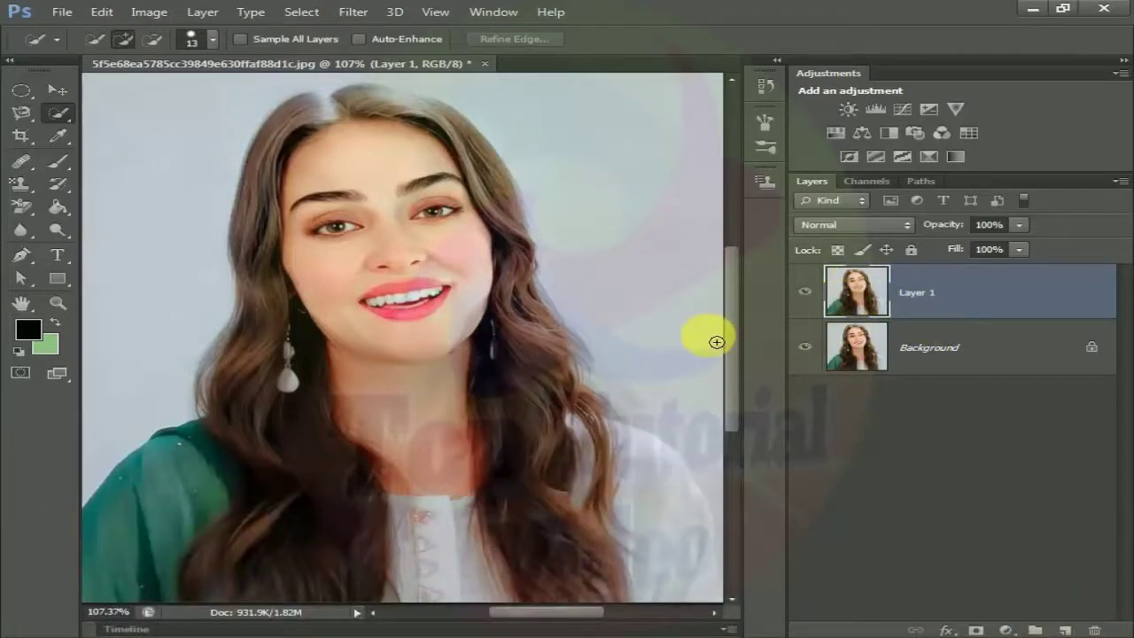
key("ctrl+g")
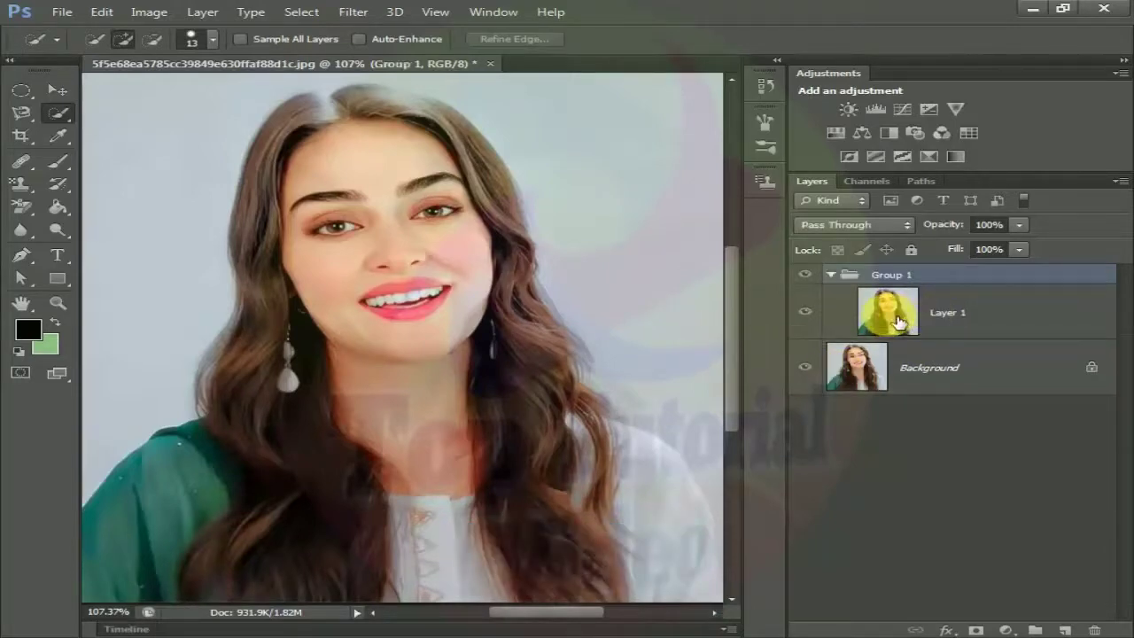
Select the whole mouth on Layer 1 with the Quick Selection tool in add mode, using a 6 px brush
left_click(897, 323)
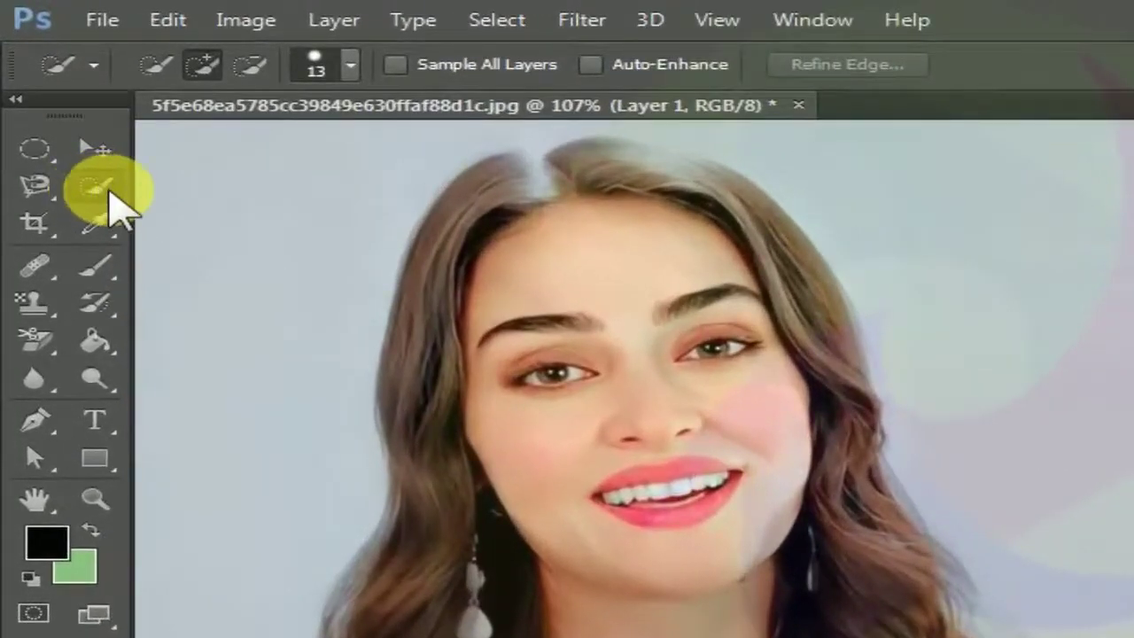
right_click(113, 208)
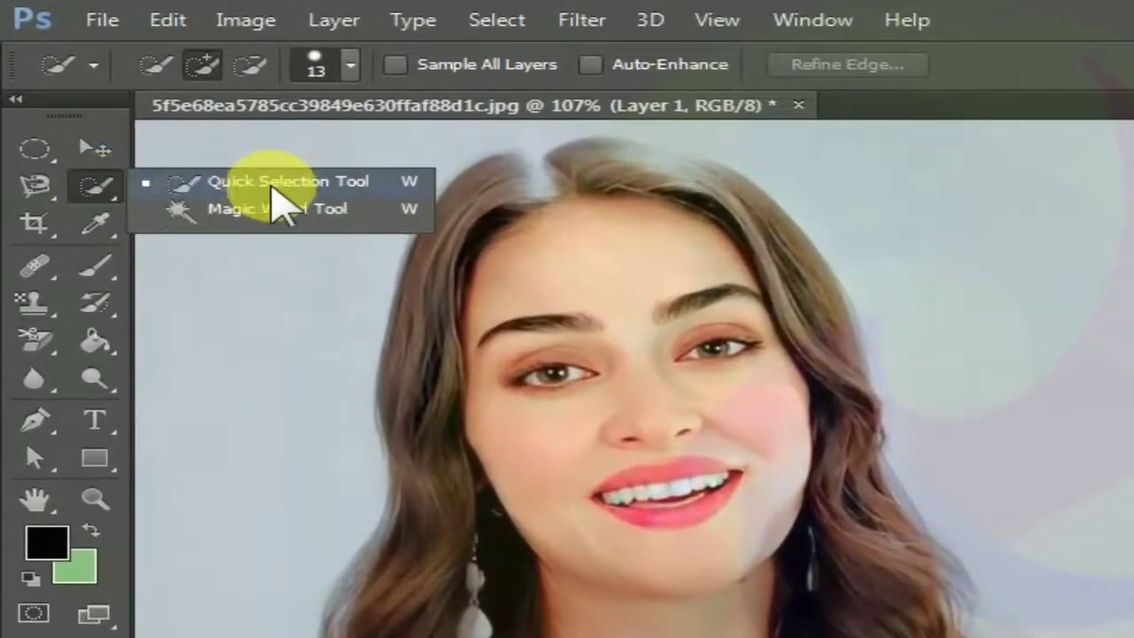
left_click(266, 181)
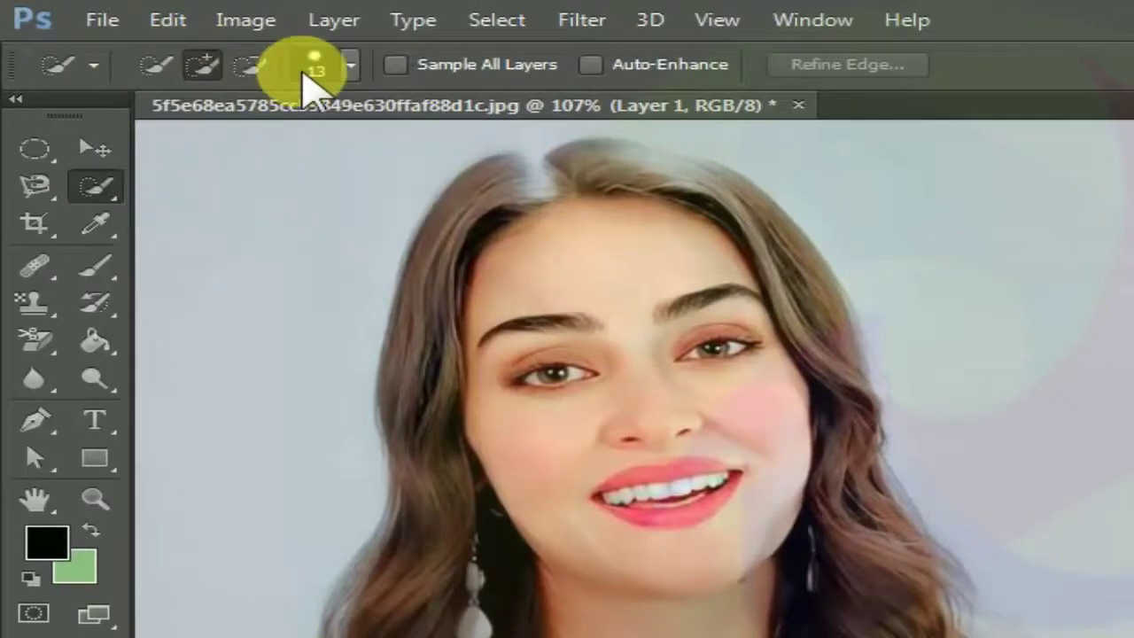
left_click(203, 66)
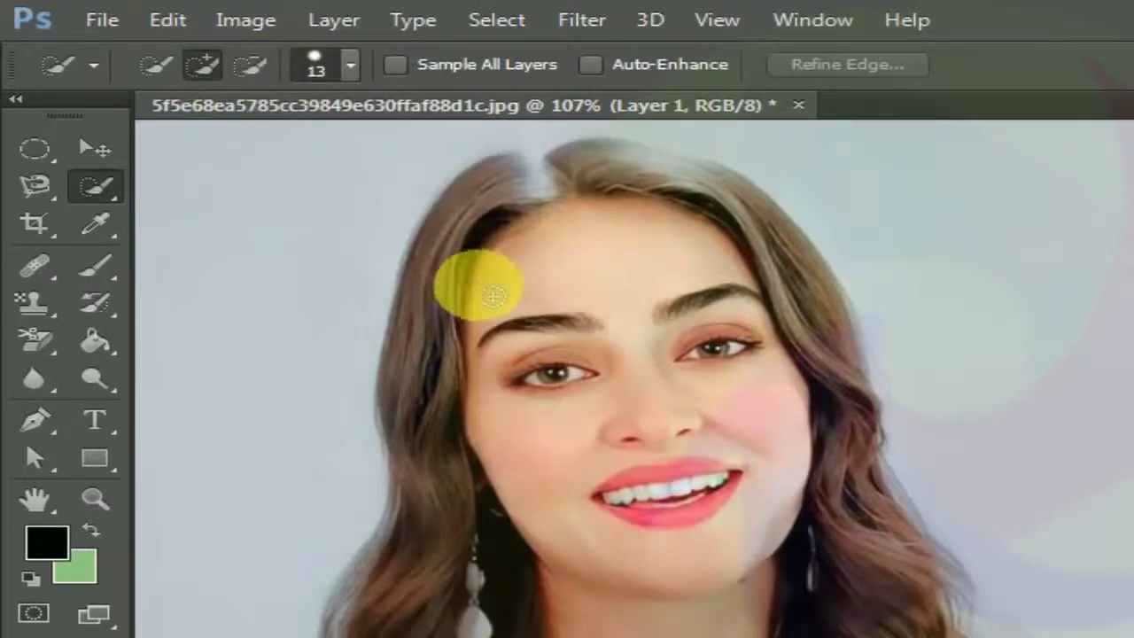
scroll(522, 481, "up", 4)
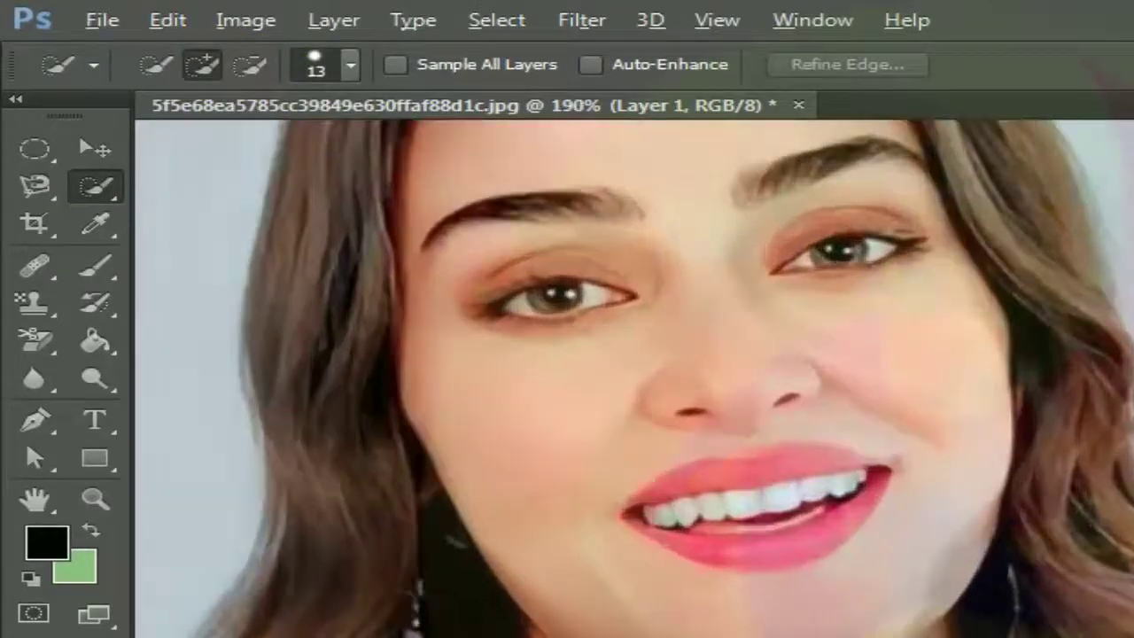
scroll(891, 506, "up", 6)
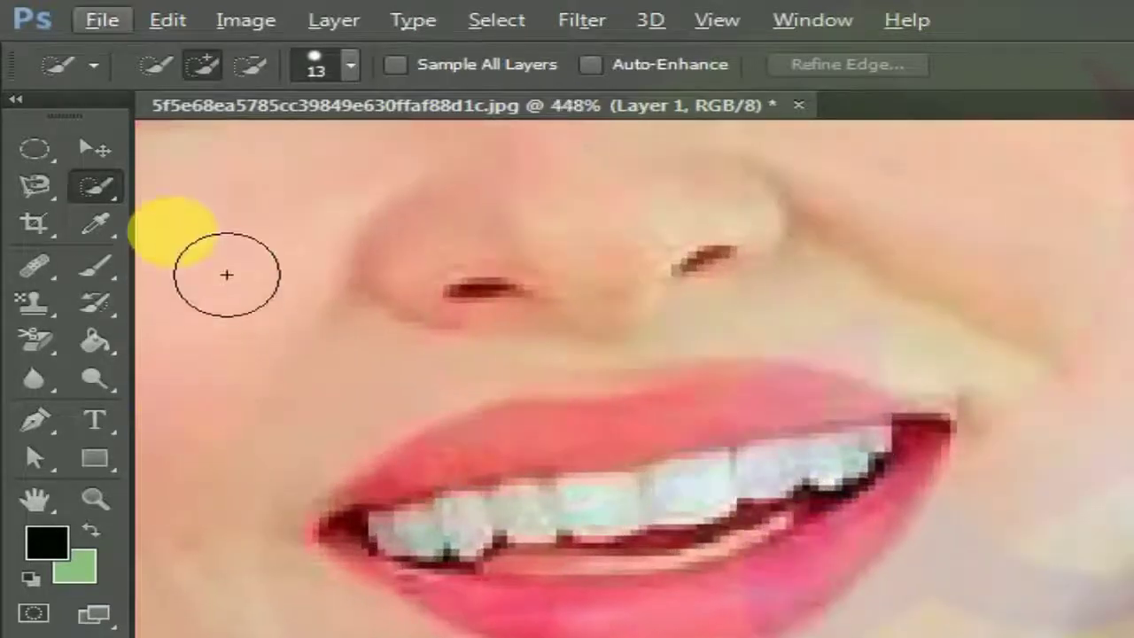
left_click(351, 64)
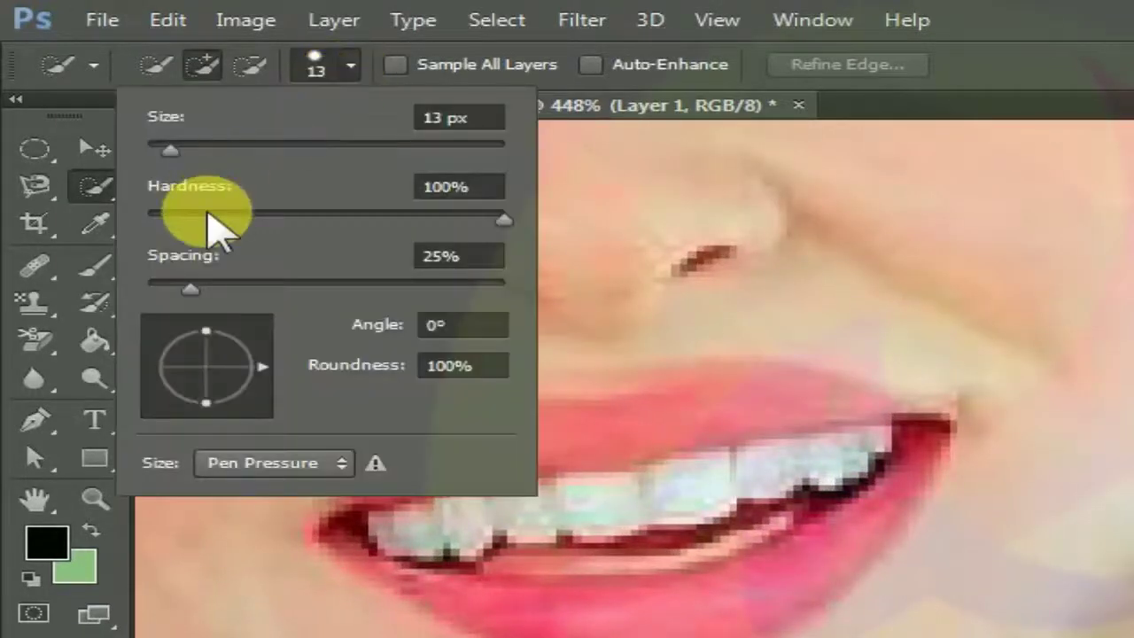
left_click_drag(171, 151, 157, 148)
mouse_move(786, 413)
left_mouse_down()
mouse_move(694, 407)
mouse_move(519, 443)
mouse_move(382, 514)
mouse_move(364, 559)
mouse_move(369, 574)
mouse_move(362, 552)
mouse_move(403, 578)
mouse_move(541, 621)
mouse_move(623, 633)
mouse_move(707, 623)
mouse_move(773, 610)
mouse_move(902, 502)
mouse_move(939, 468)
mouse_move(946, 445)
mouse_move(926, 431)
mouse_move(956, 448)
mouse_move(939, 486)
left_mouse_up()
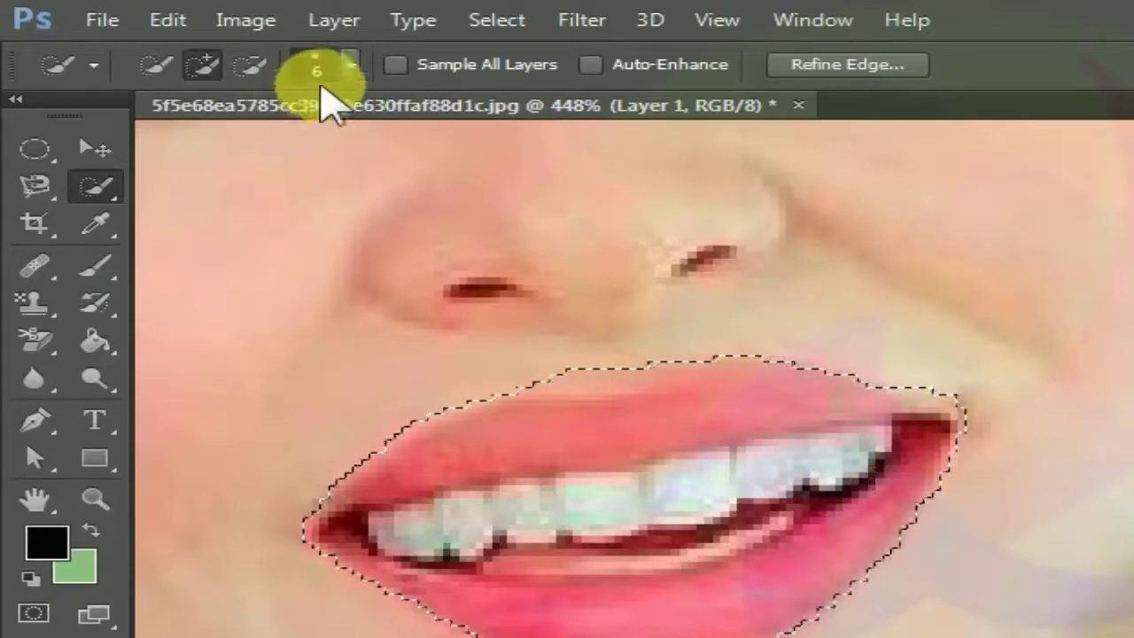
Subtract the teeth and mouth opening from the lip selection with a 2 px Quick Selection brush, and touch up the upper lip edge
left_click(342, 61)
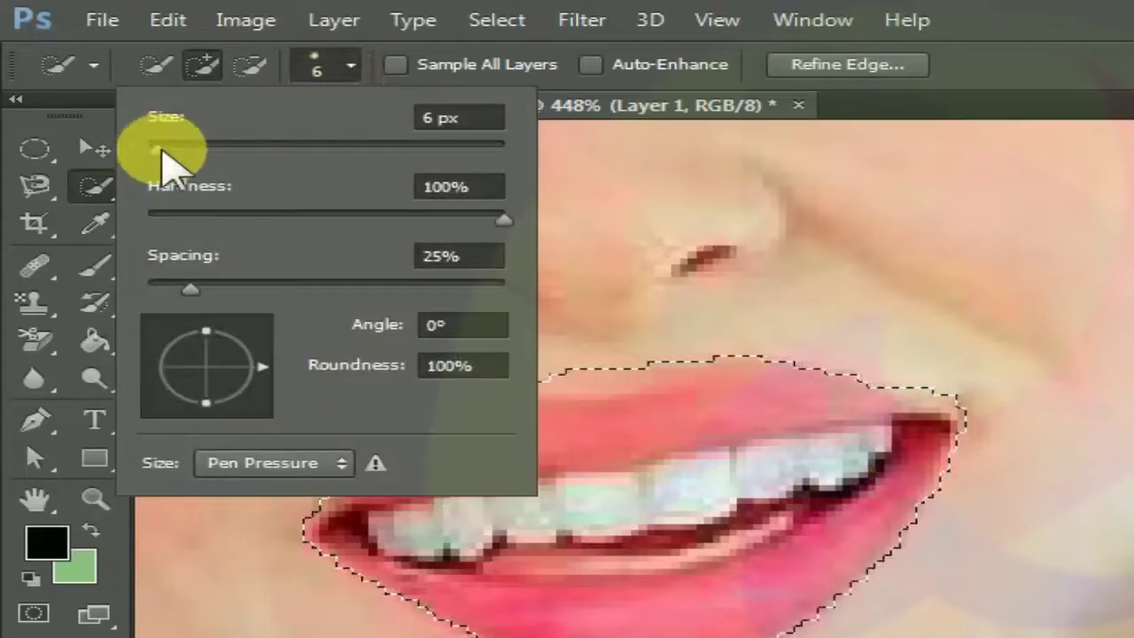
left_click_drag(162, 151, 149, 151)
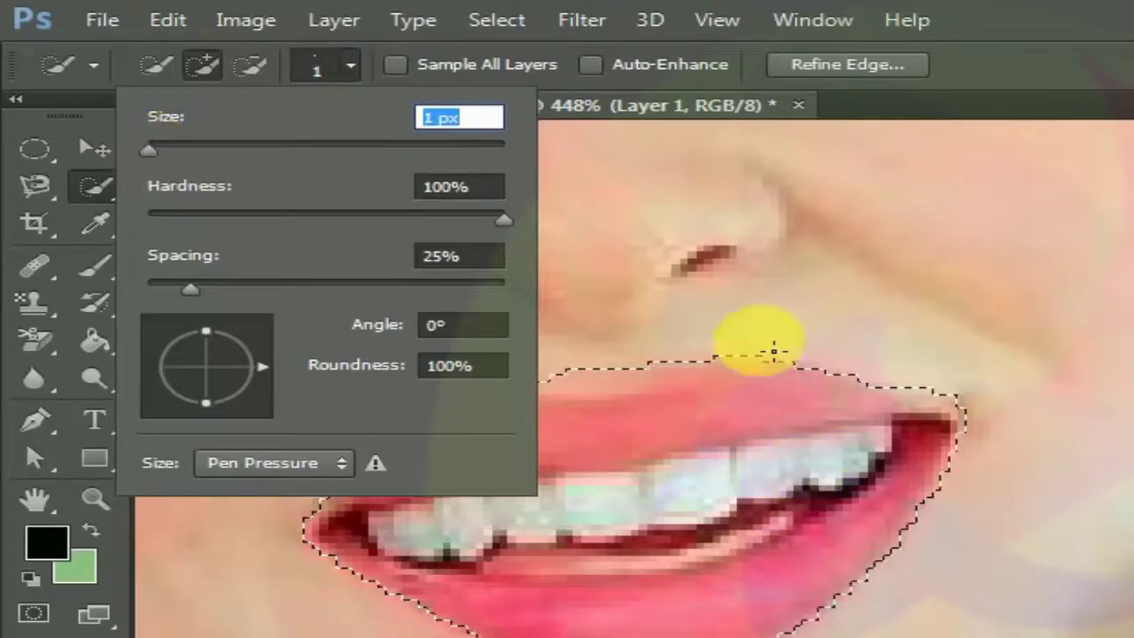
left_click(151, 150)
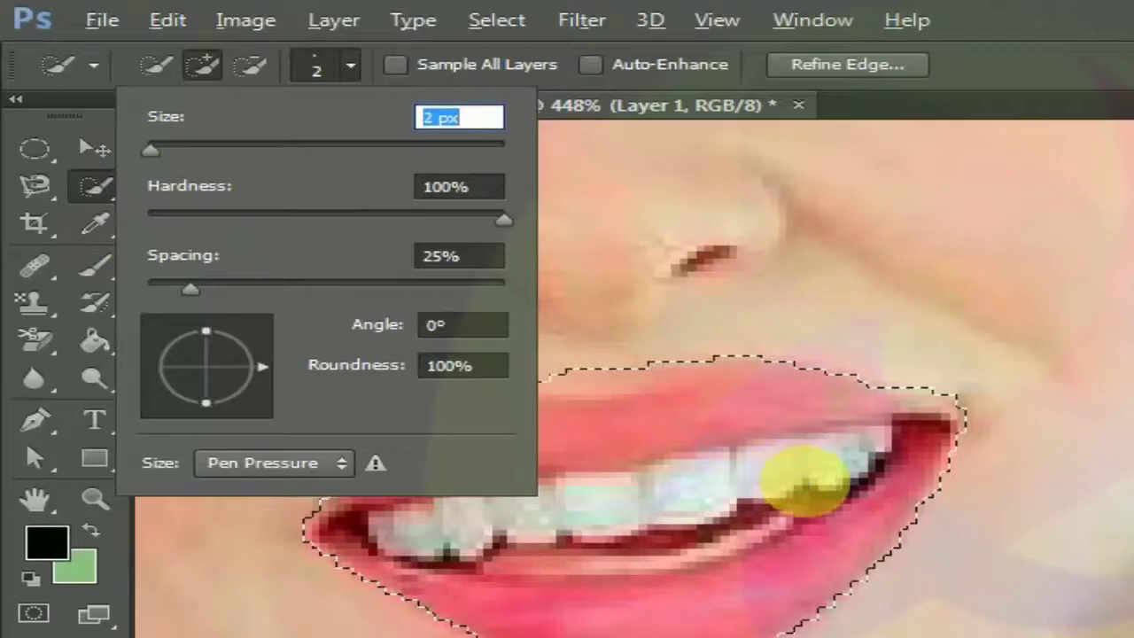
key("alt")
left_click(851, 456)
left_click_drag(848, 455, 366, 531)
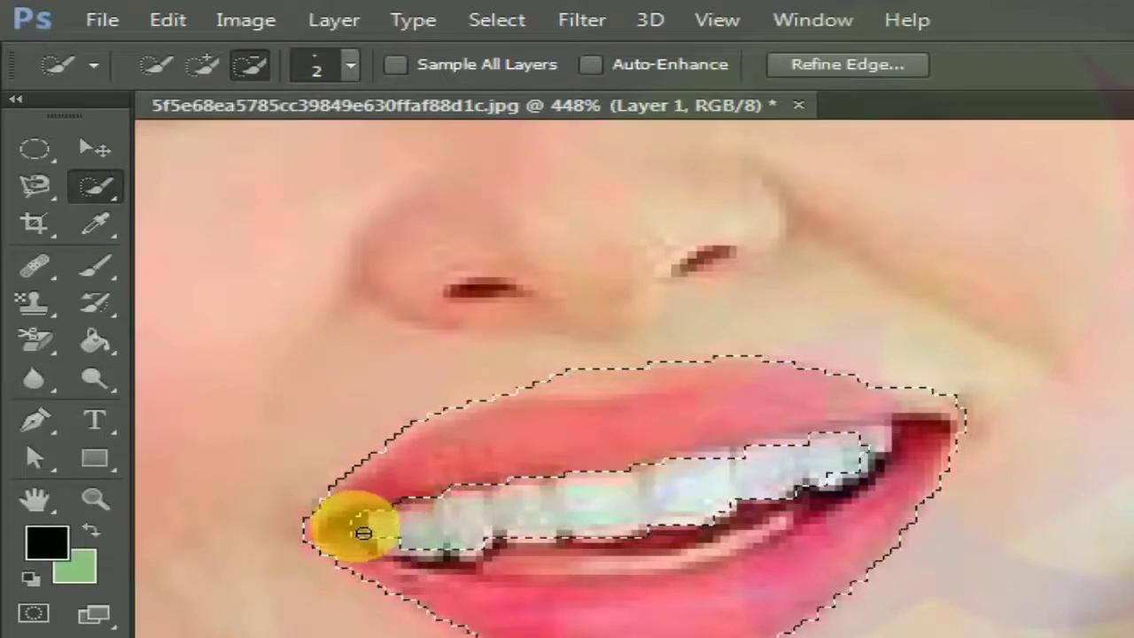
mouse_move(441, 561)
left_mouse_down()
mouse_move(447, 550)
mouse_move(577, 568)
mouse_move(822, 499)
left_mouse_up()
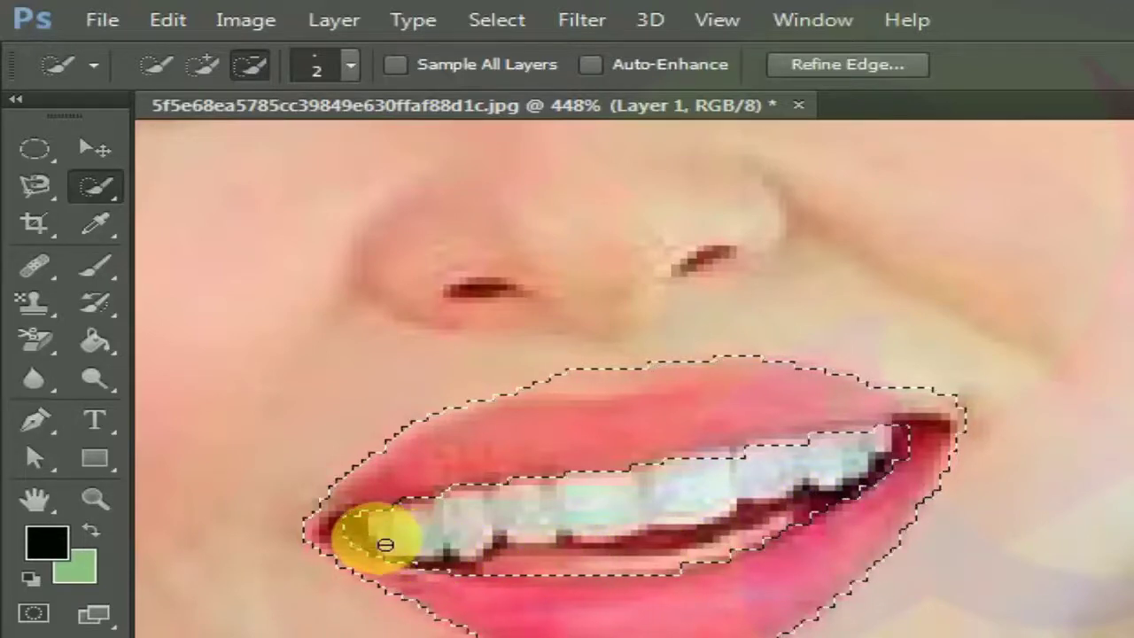
left_click_drag(385, 545, 399, 539)
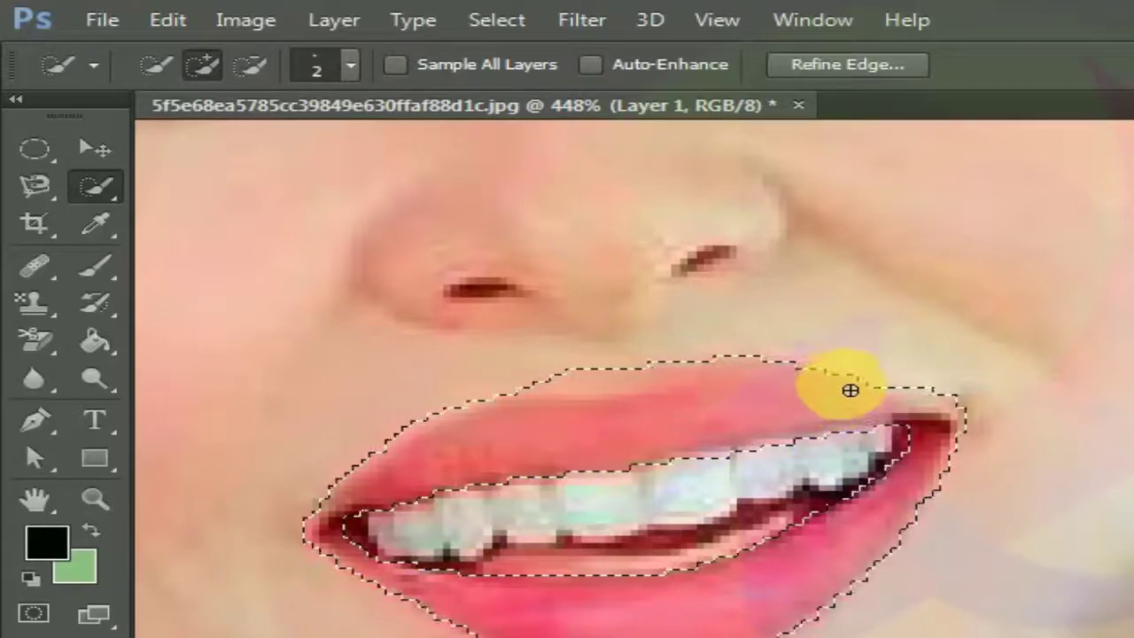
mouse_move(850, 390)
left_mouse_down()
mouse_move(911, 406)
mouse_move(946, 377)
mouse_move(912, 366)
mouse_move(903, 375)
mouse_move(951, 390)
left_mouse_up()
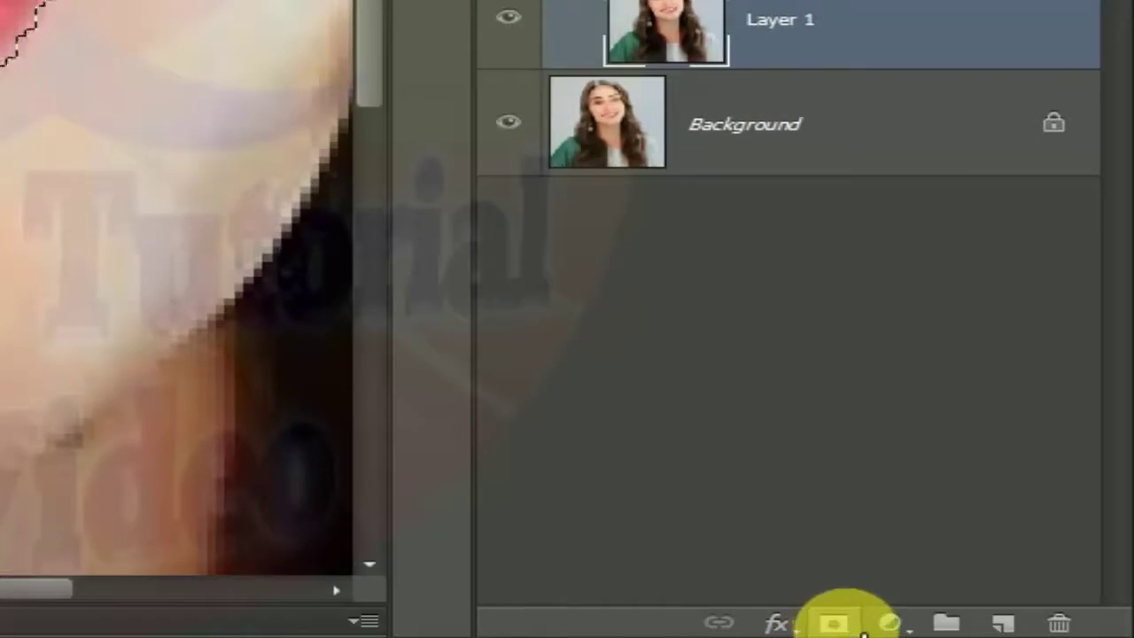
Add a Hue/Saturation adjustment layer for the selected lips with Colorize turned on
left_click(904, 624)
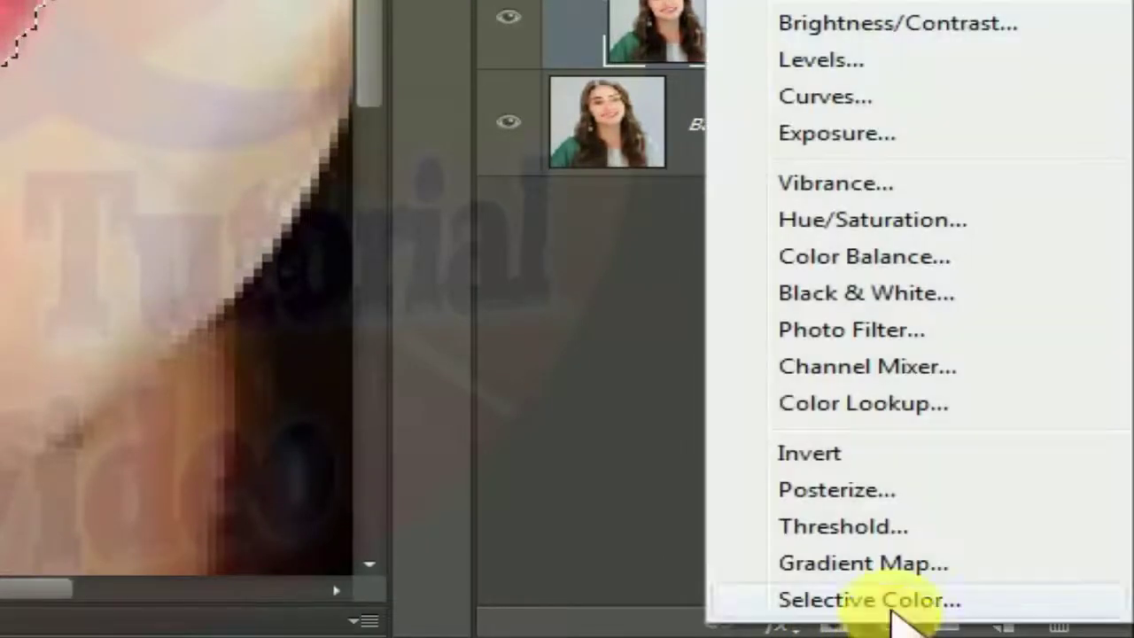
left_click(885, 218)
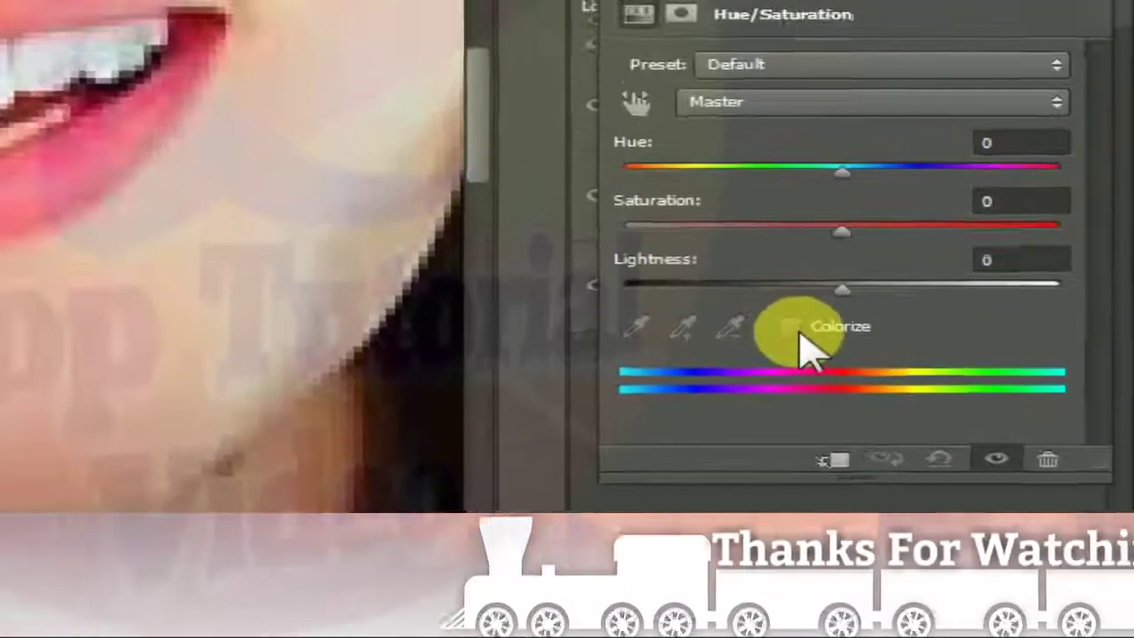
left_click(734, 277)
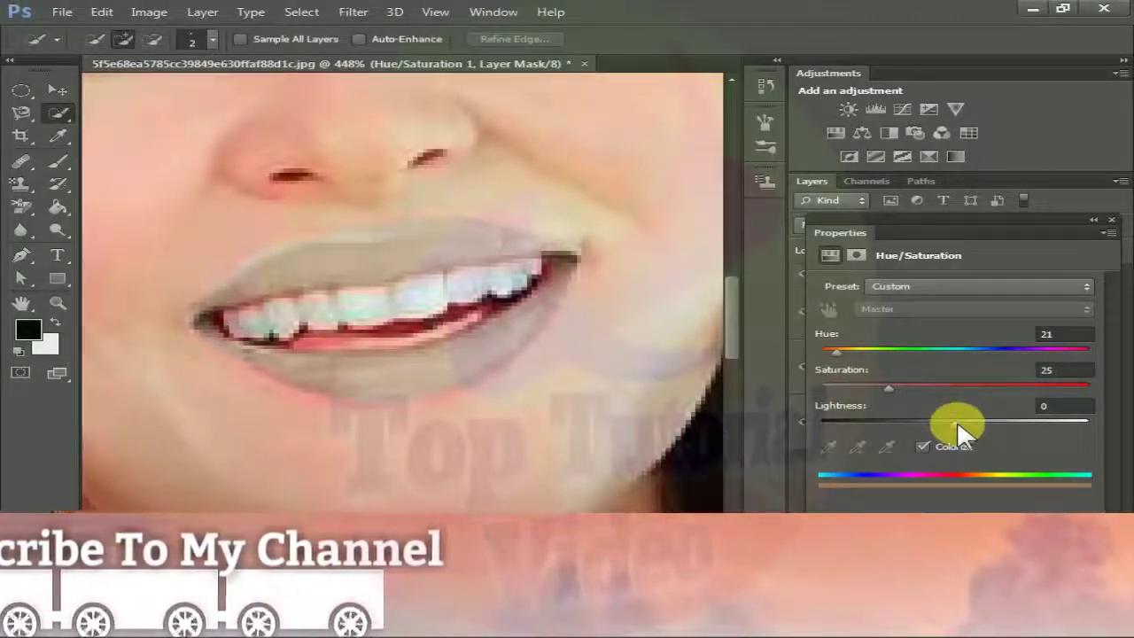
Try a lightness of +45 and a saturation of 60 on the lips' Hue/Saturation adjustment
scroll(352, 301, "down", 5)
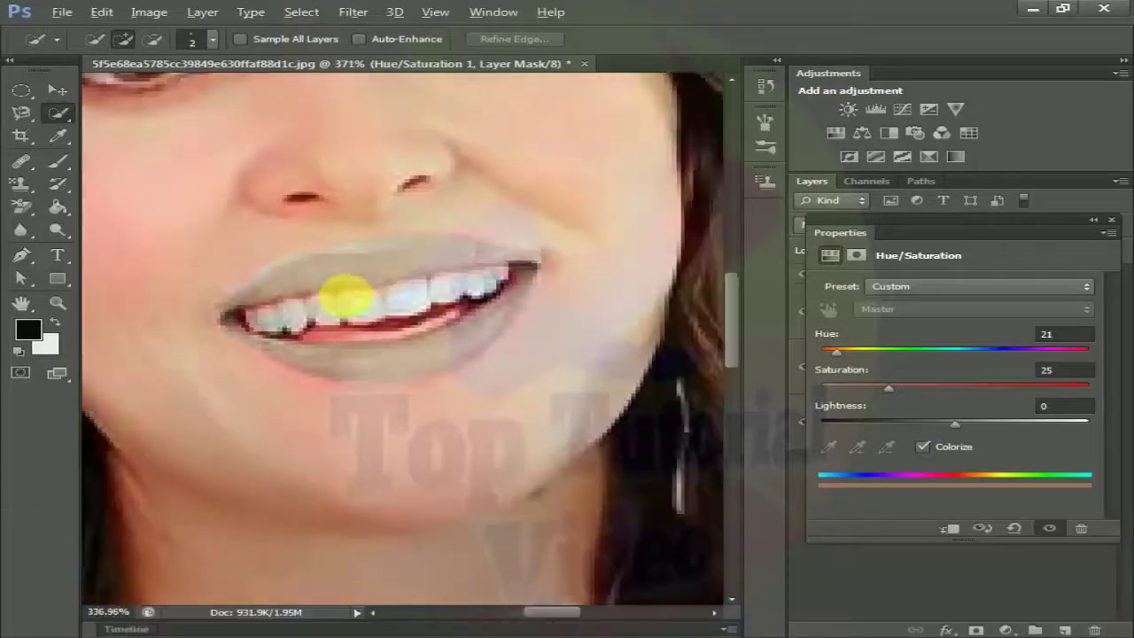
scroll(353, 302, "down", 4)
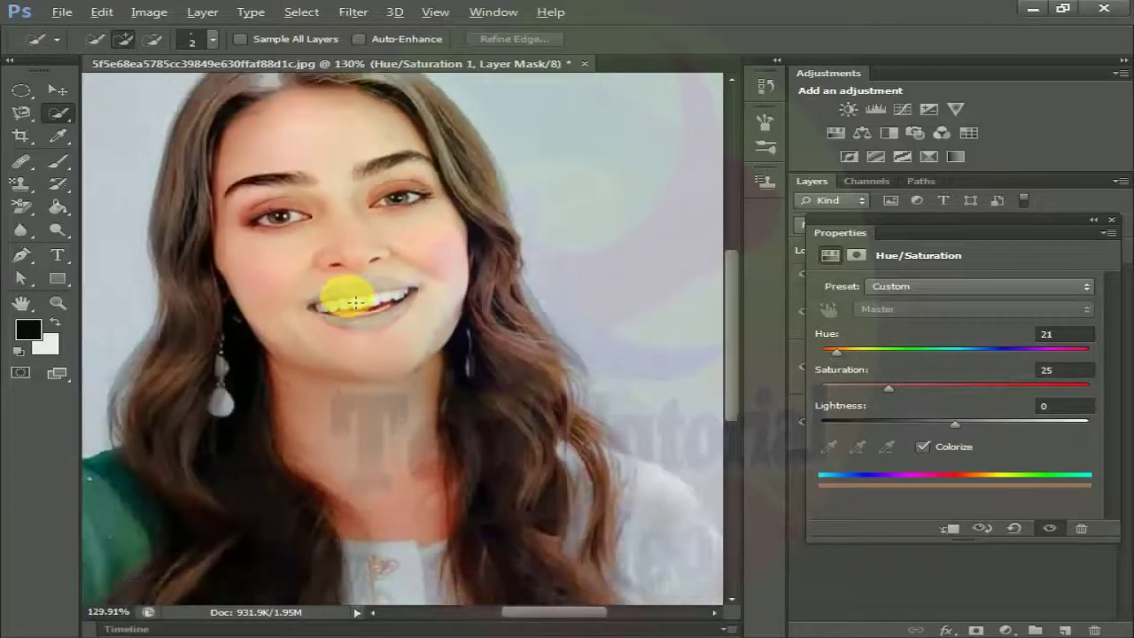
scroll(352, 299, "up", 1)
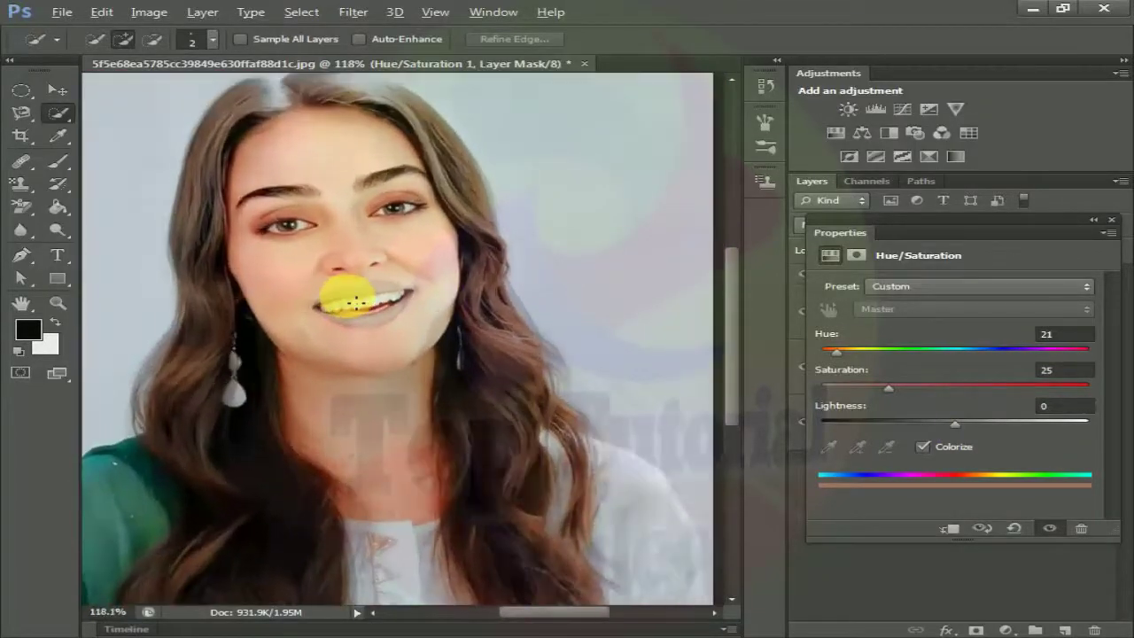
left_click_drag(536, 620, 531, 620)
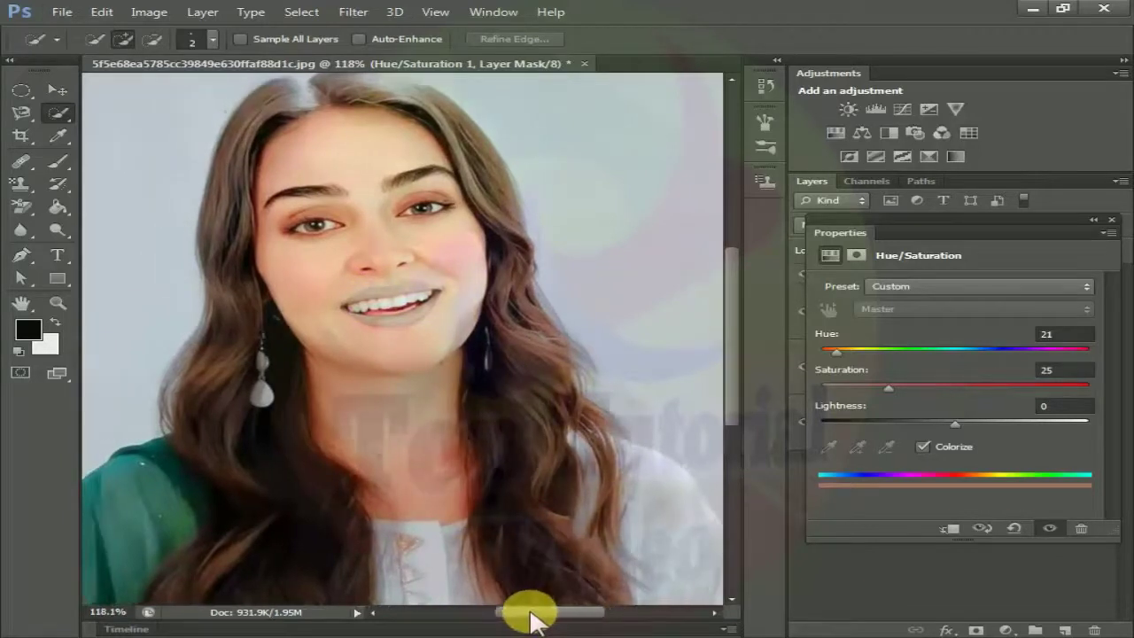
scroll(511, 431, "down", 1)
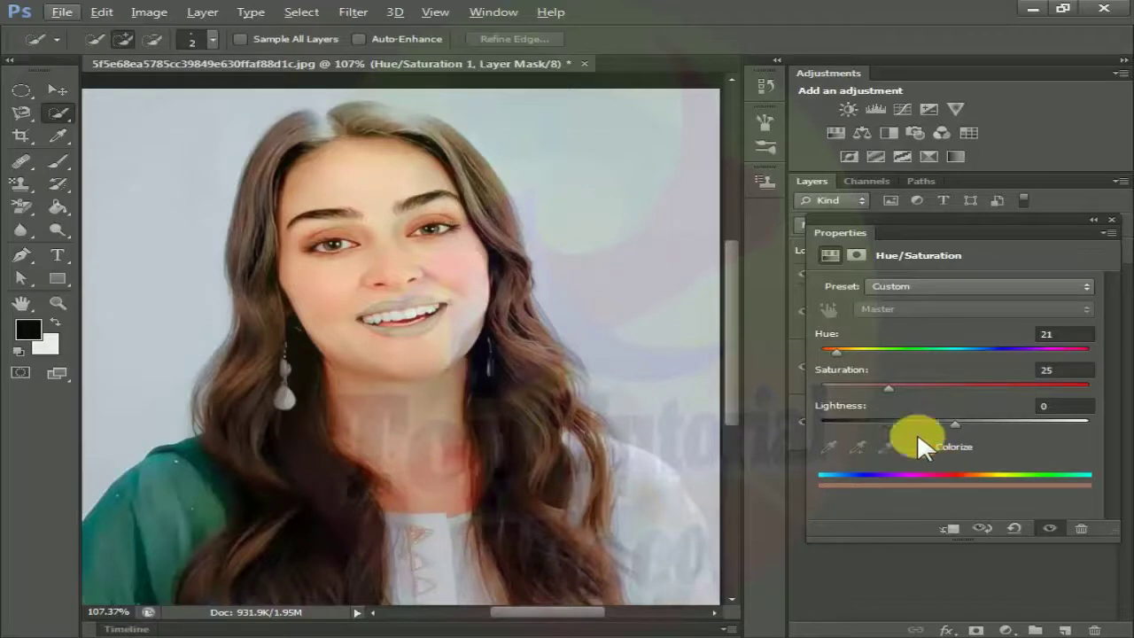
left_click_drag(955, 422, 994, 420)
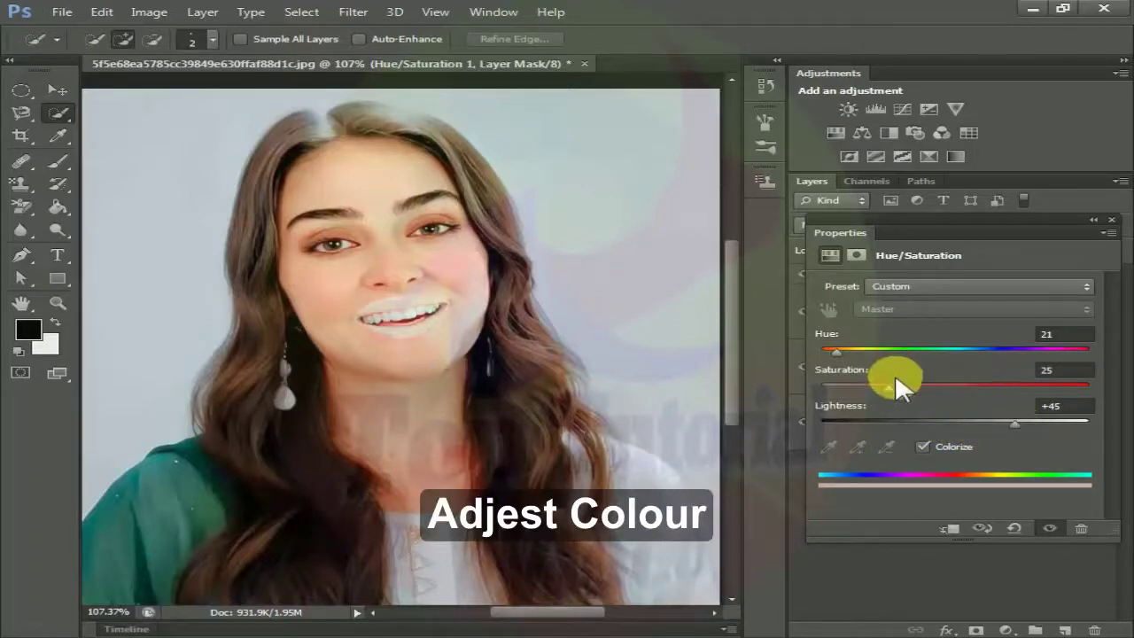
left_click_drag(890, 384, 982, 384)
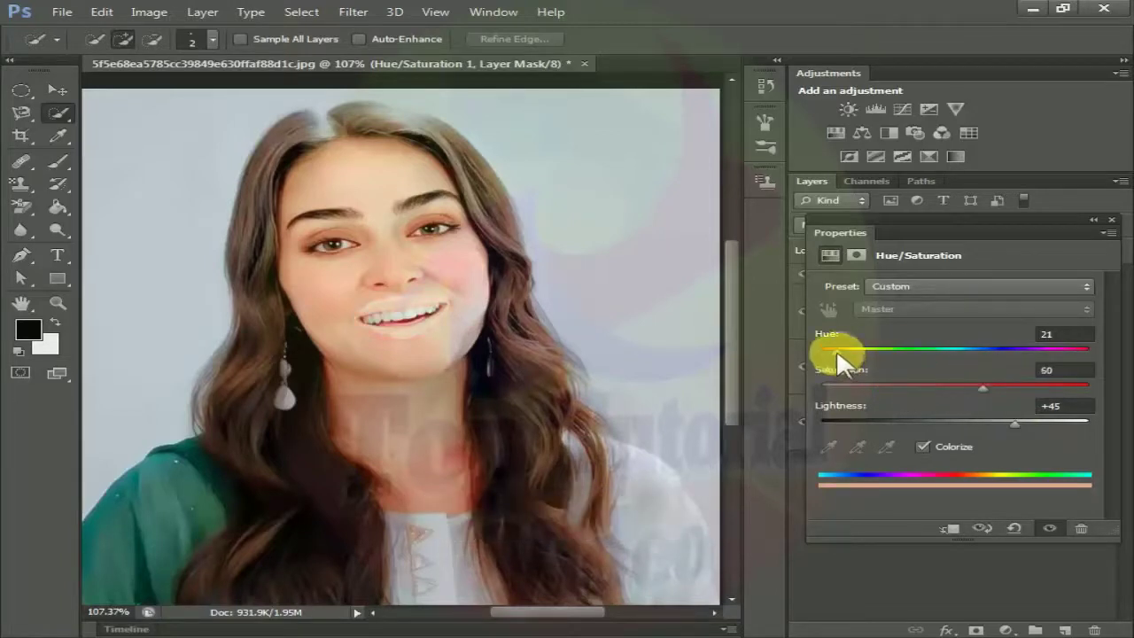
Try blue and pink hues on the lips, finishing with hue 0 and saturation 89
left_click_drag(836, 349, 896, 352)
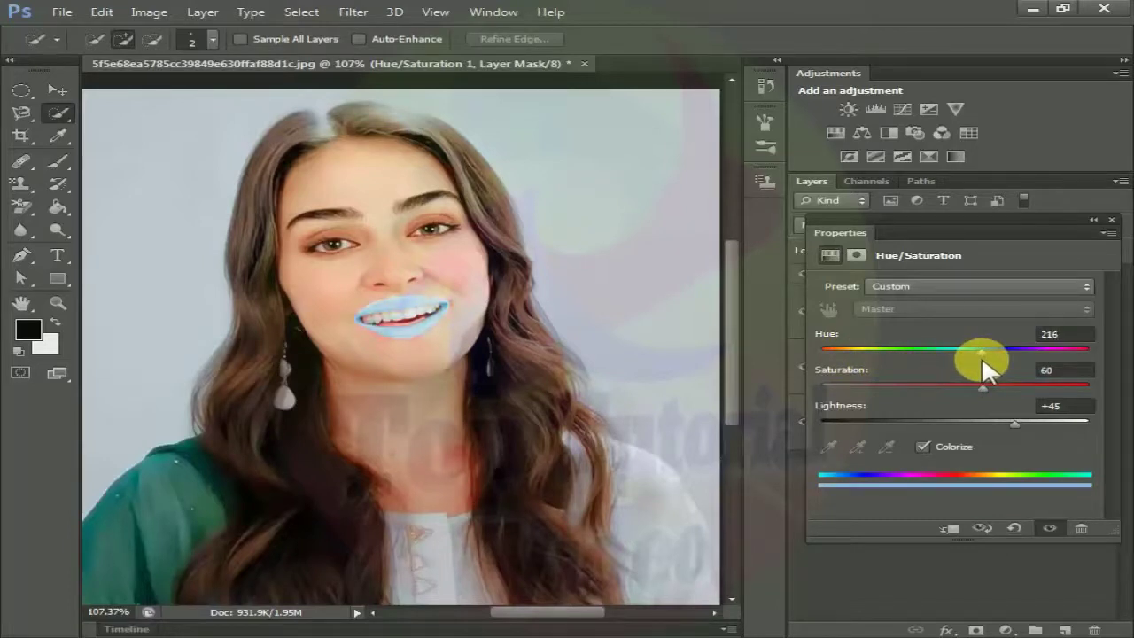
left_click_drag(980, 356, 1000, 353)
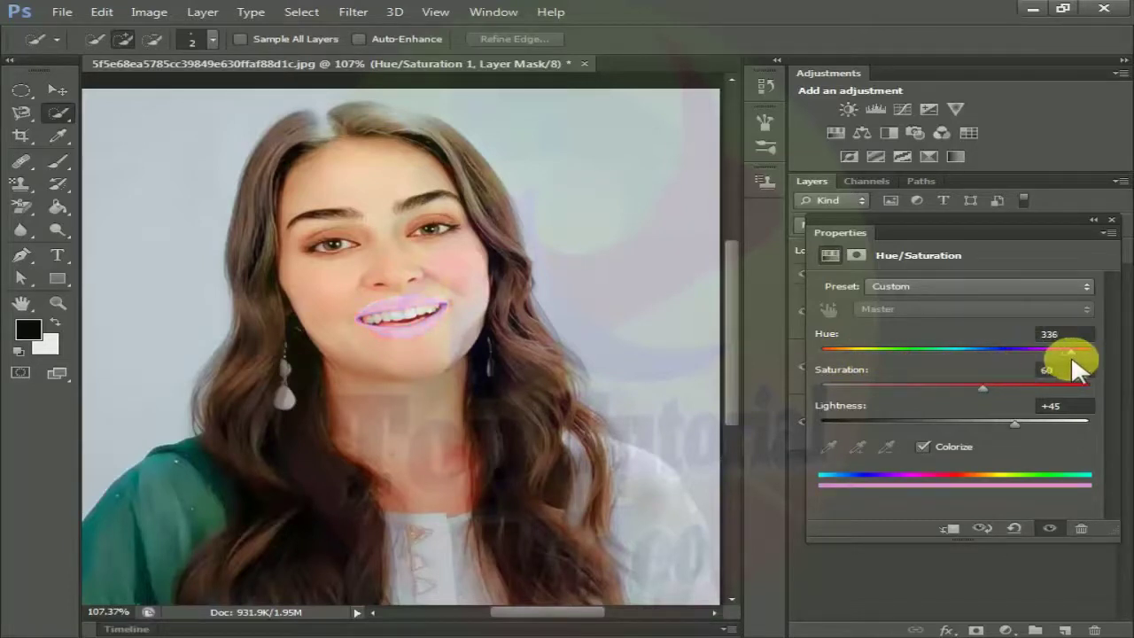
left_click_drag(1071, 355, 821, 351)
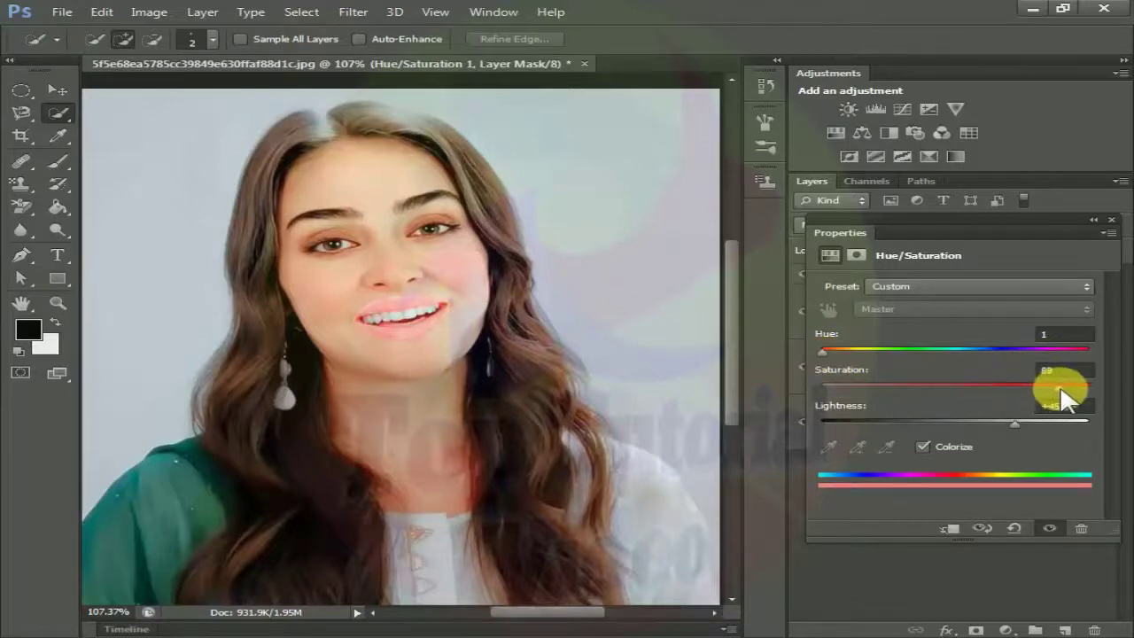
left_click_drag(825, 352, 989, 351)
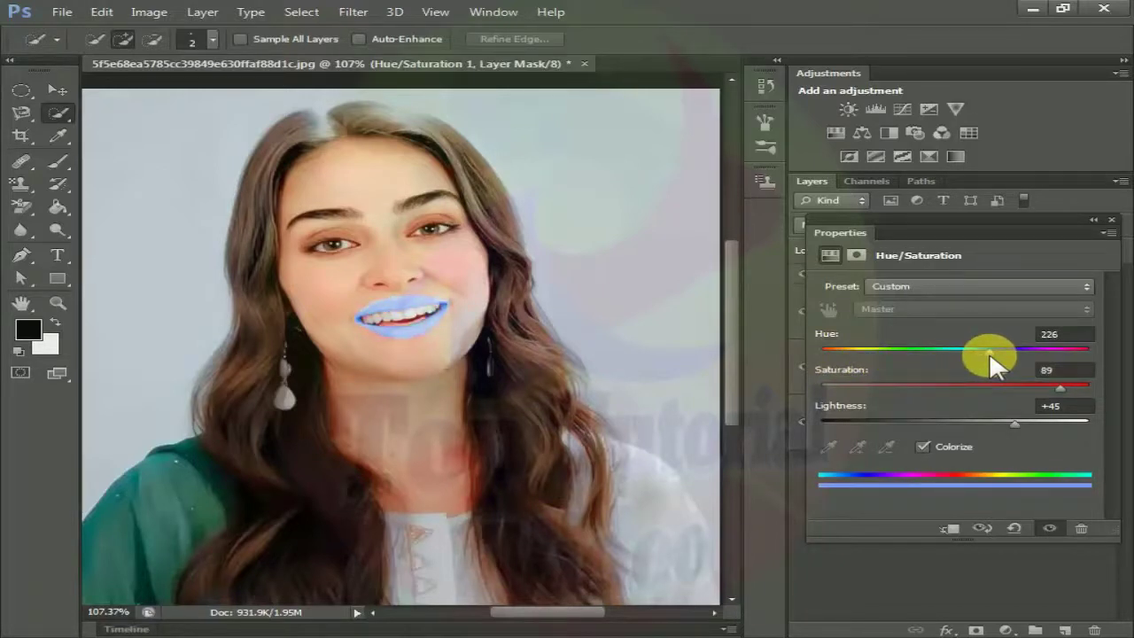
left_click_drag(990, 352, 1047, 355)
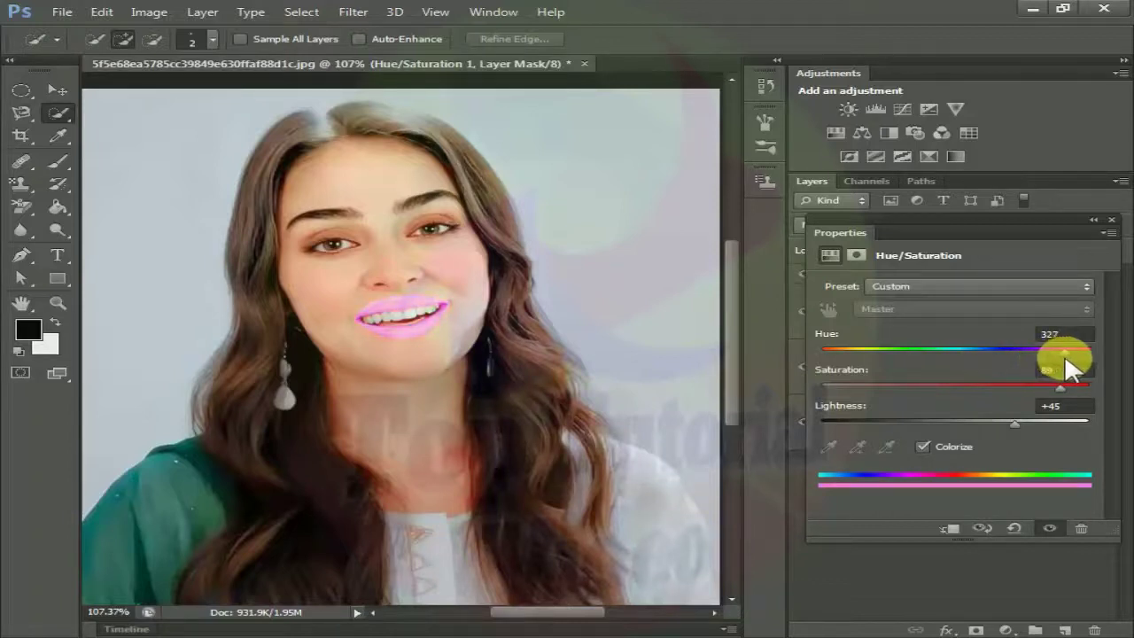
left_click_drag(1073, 355, 796, 357)
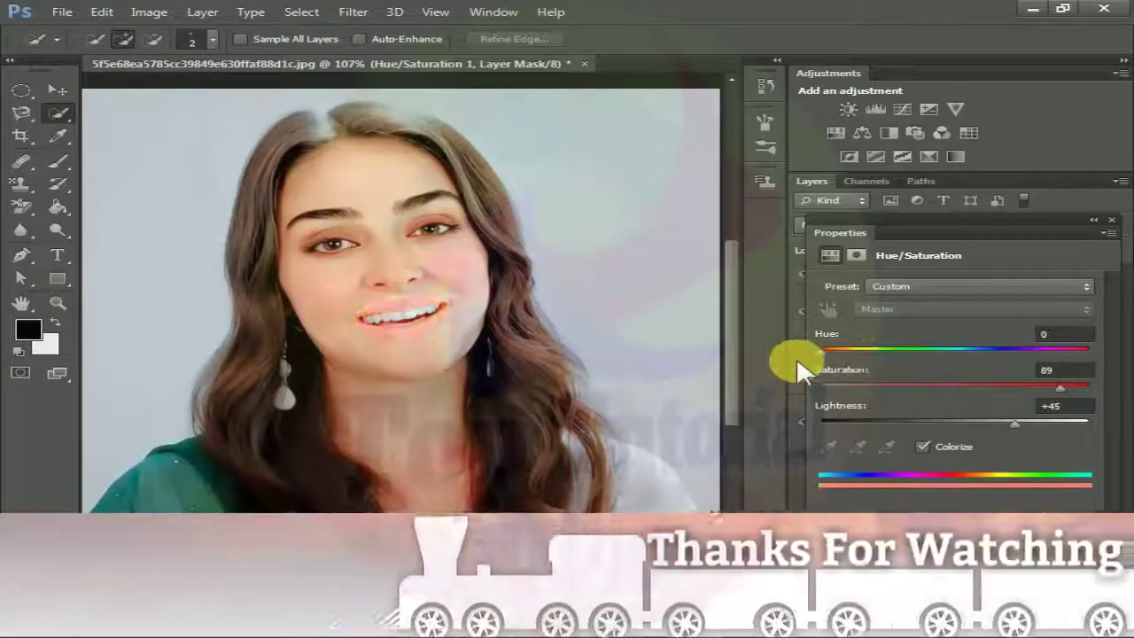
Make the lips deep pink with hue 344, slightly raising the saturation and lowering the lightness to -25 and a little further
left_click_drag(1014, 422, 922, 420)
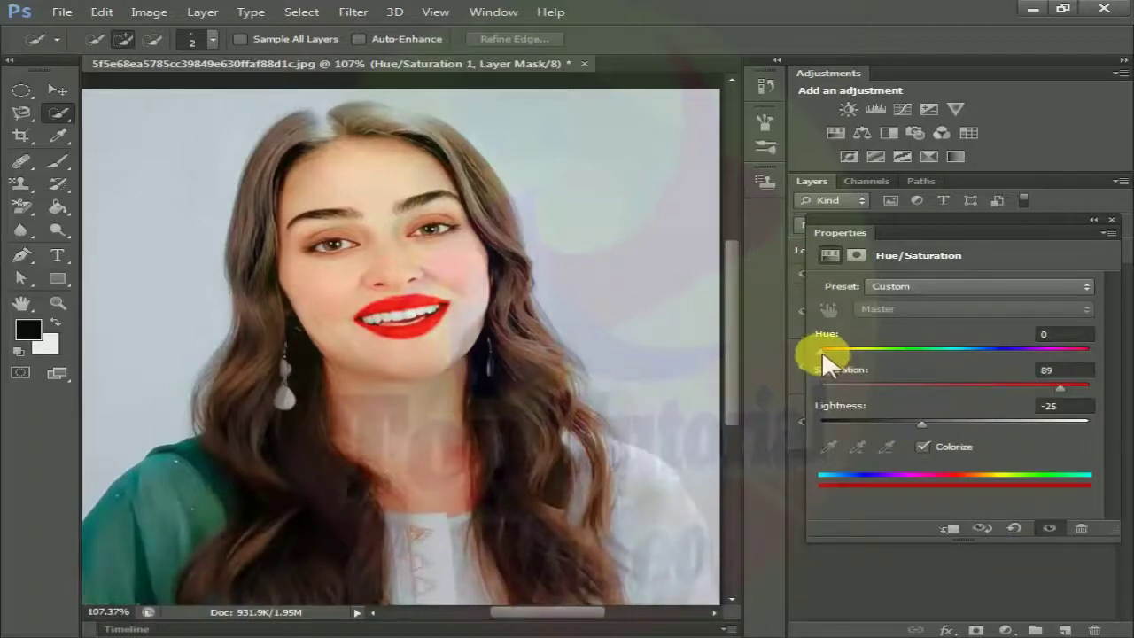
left_click_drag(822, 350, 1050, 363)
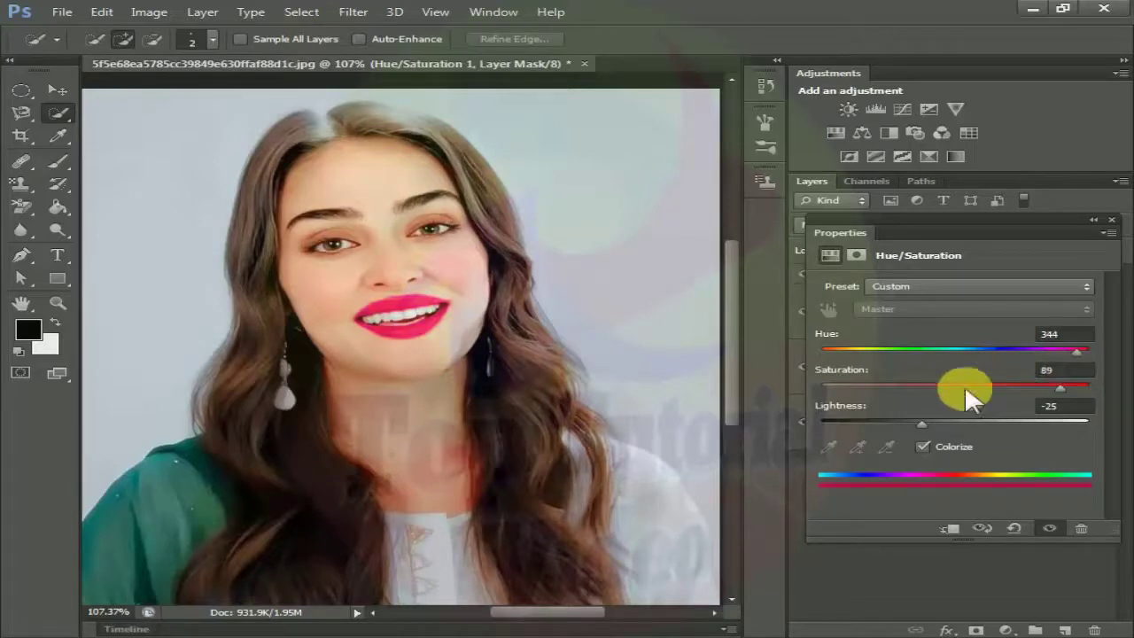
left_click_drag(1059, 384, 1069, 388)
left_click_drag(928, 417, 897, 422)
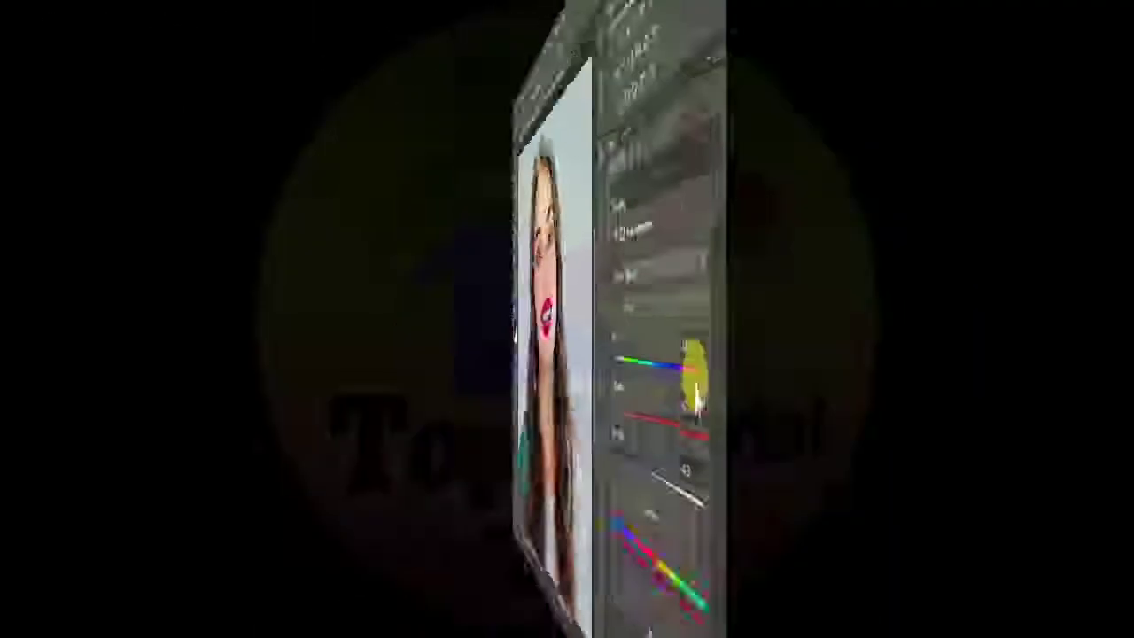